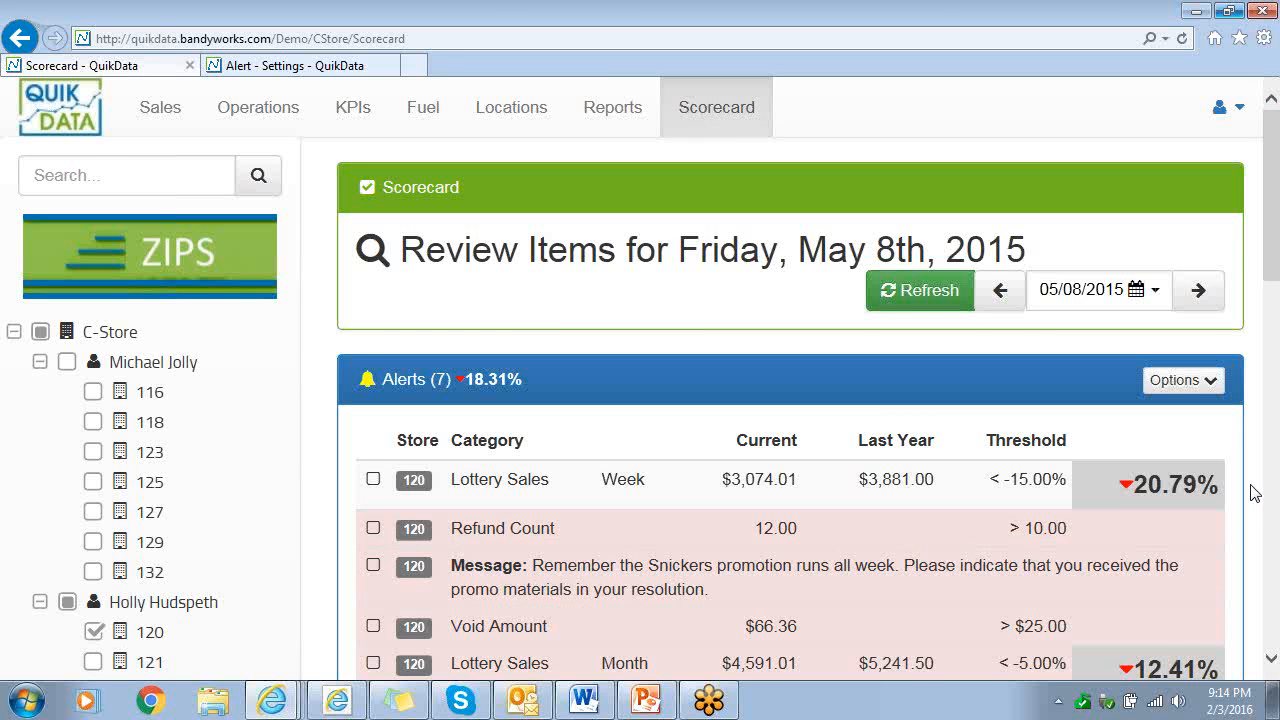
Examine the scorecard's overall grades and the day, week and month results of each grade category for store 120.
scroll(1257, 491, "down", 5)
scroll(1255, 493, "down", 3)
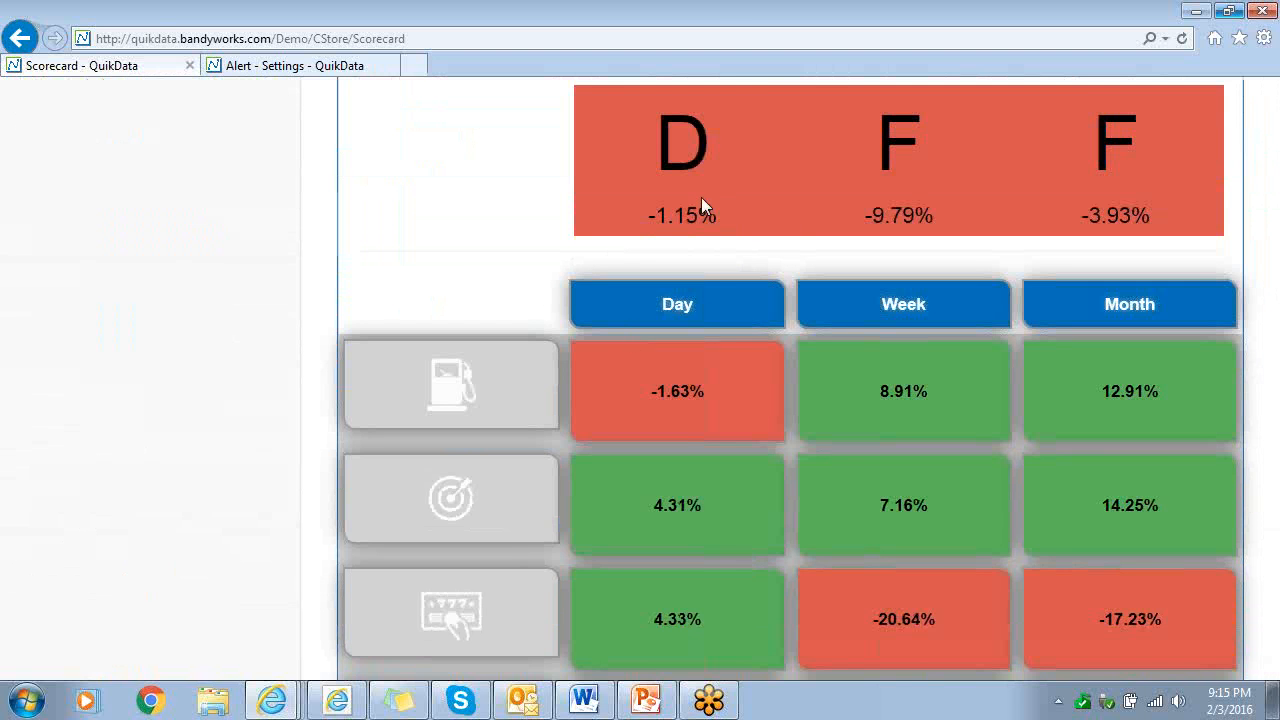
mouse_move(477, 418)
scroll(479, 418, "down", 1)
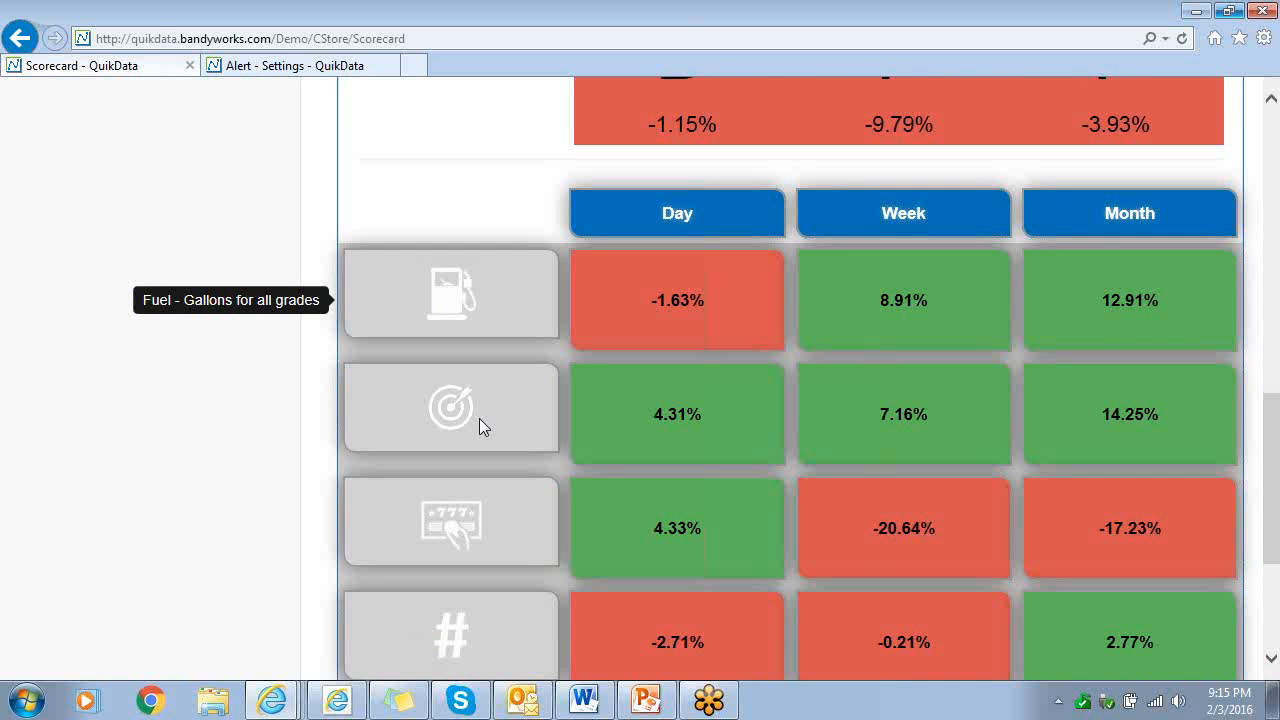
scroll(479, 418, "down", 1)
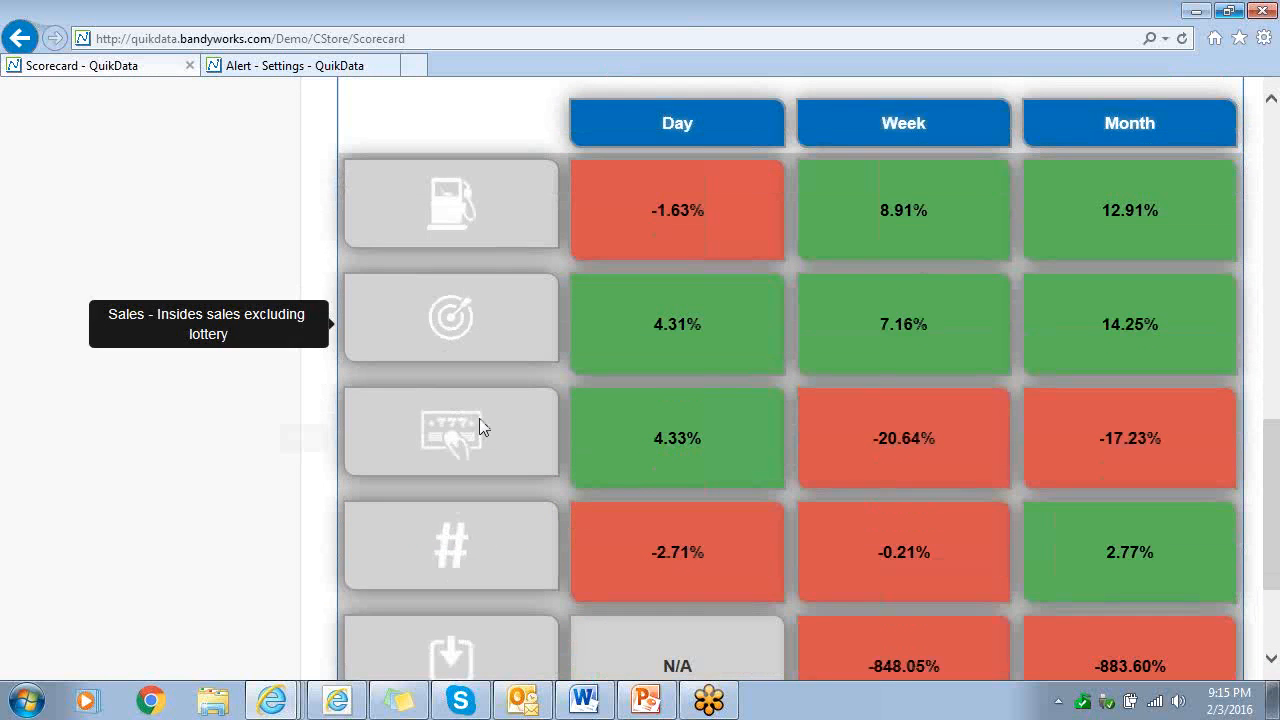
scroll(479, 418, "down", 1)
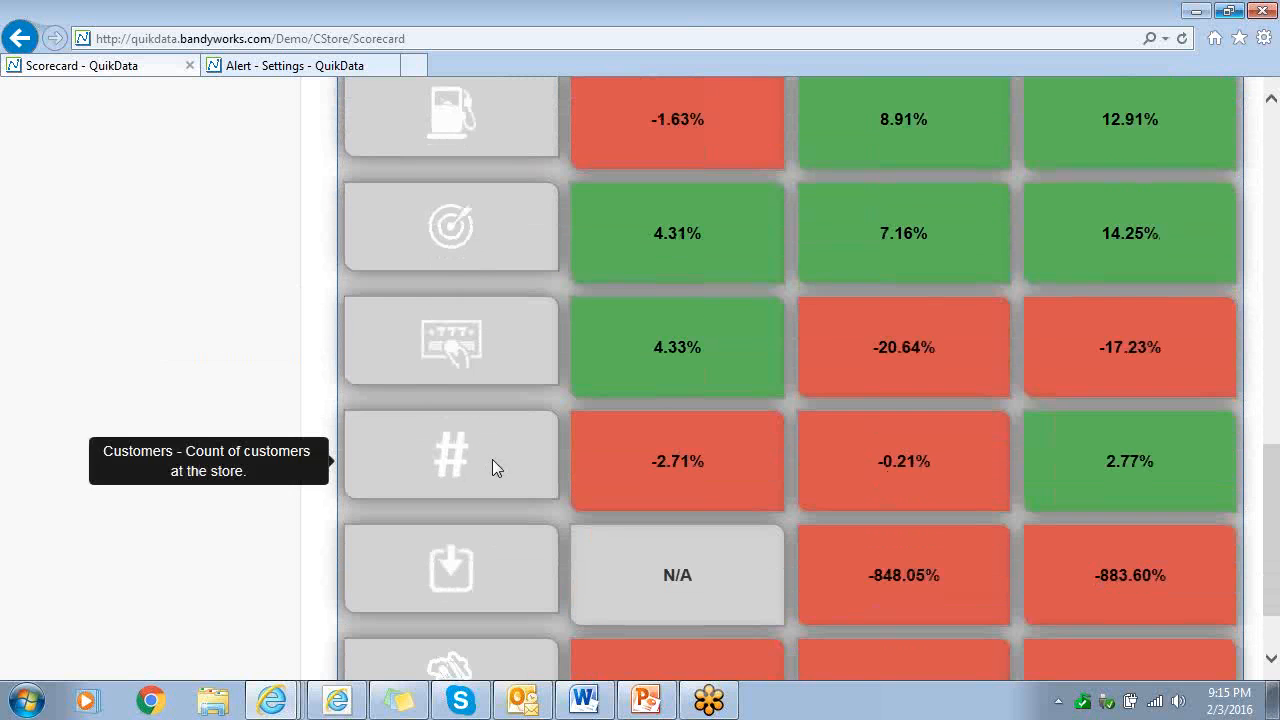
mouse_move(501, 559)
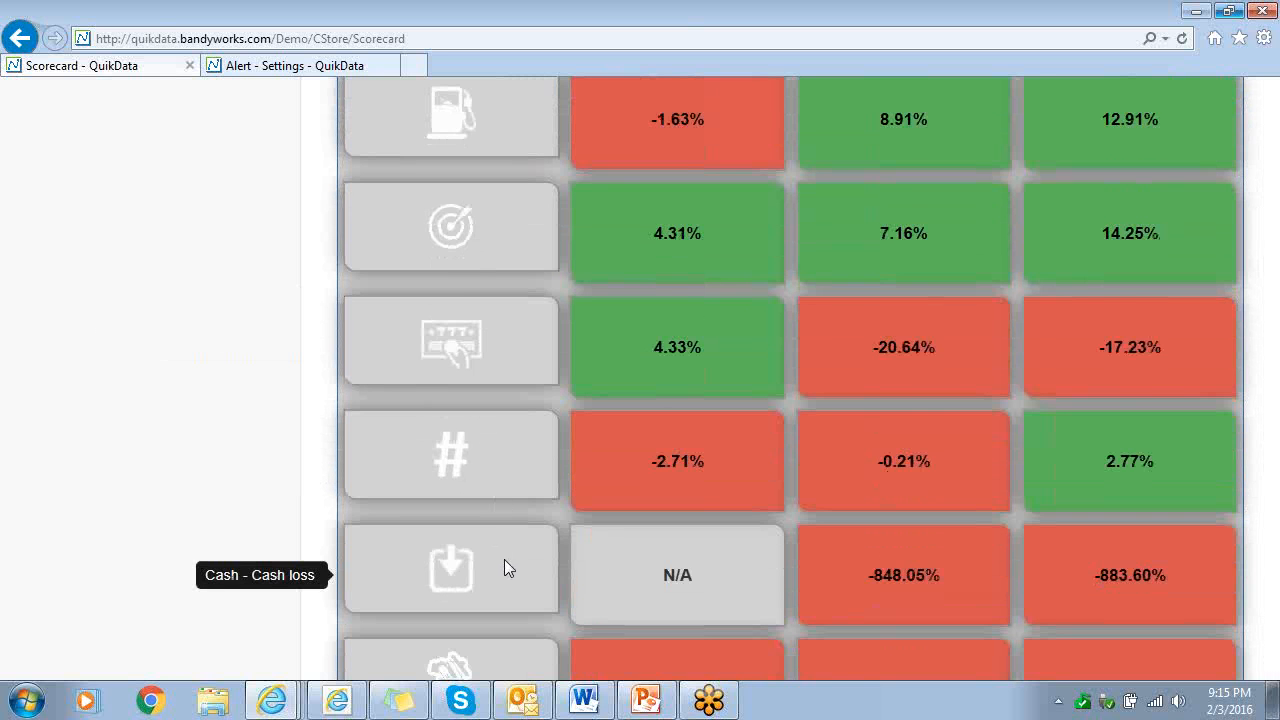
scroll(504, 567, "down", 1)
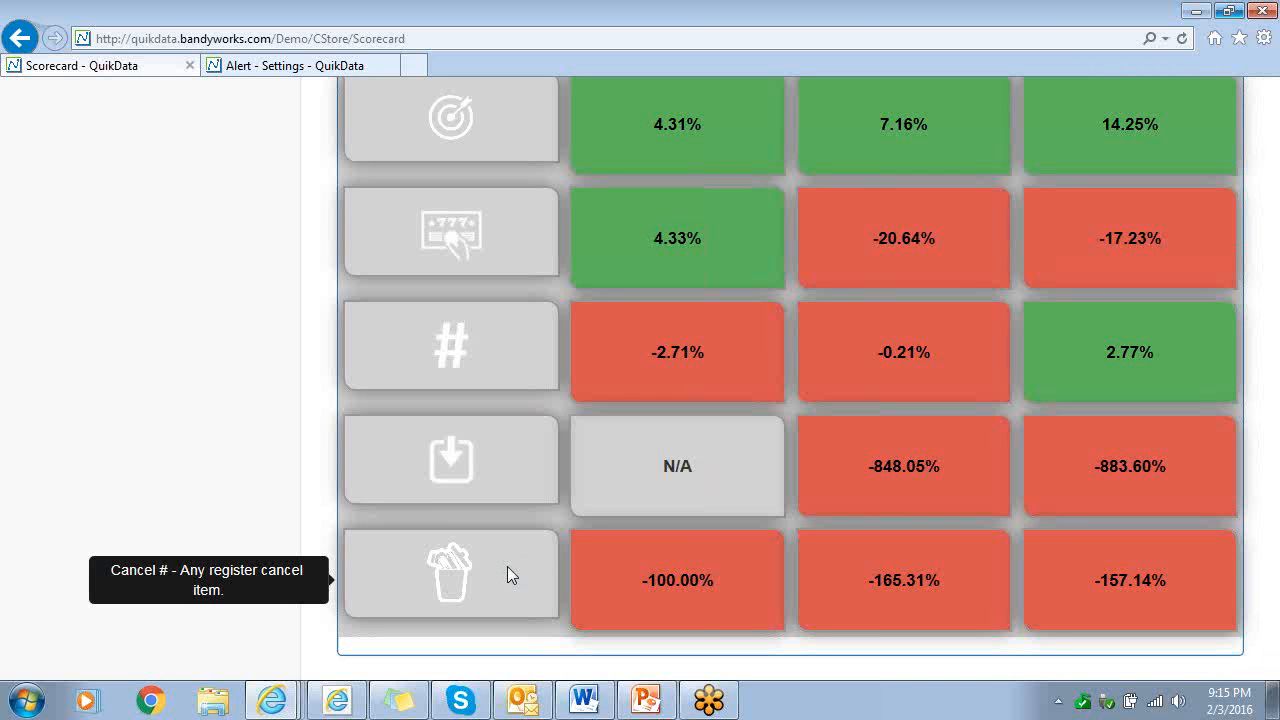
scroll(507, 564, "up", 4)
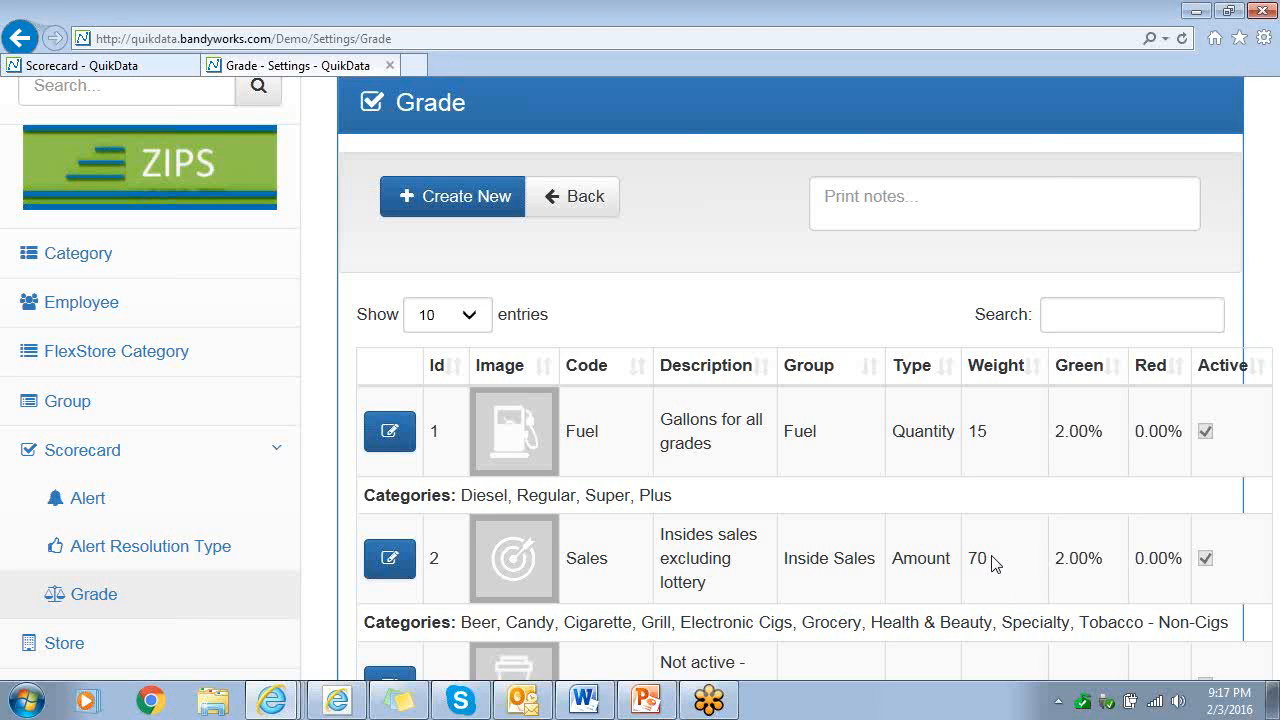
Examine the weights assigned to the grades in the Grade settings, from Sales down to Cancel #.
left_click_drag(989, 564, 960, 568)
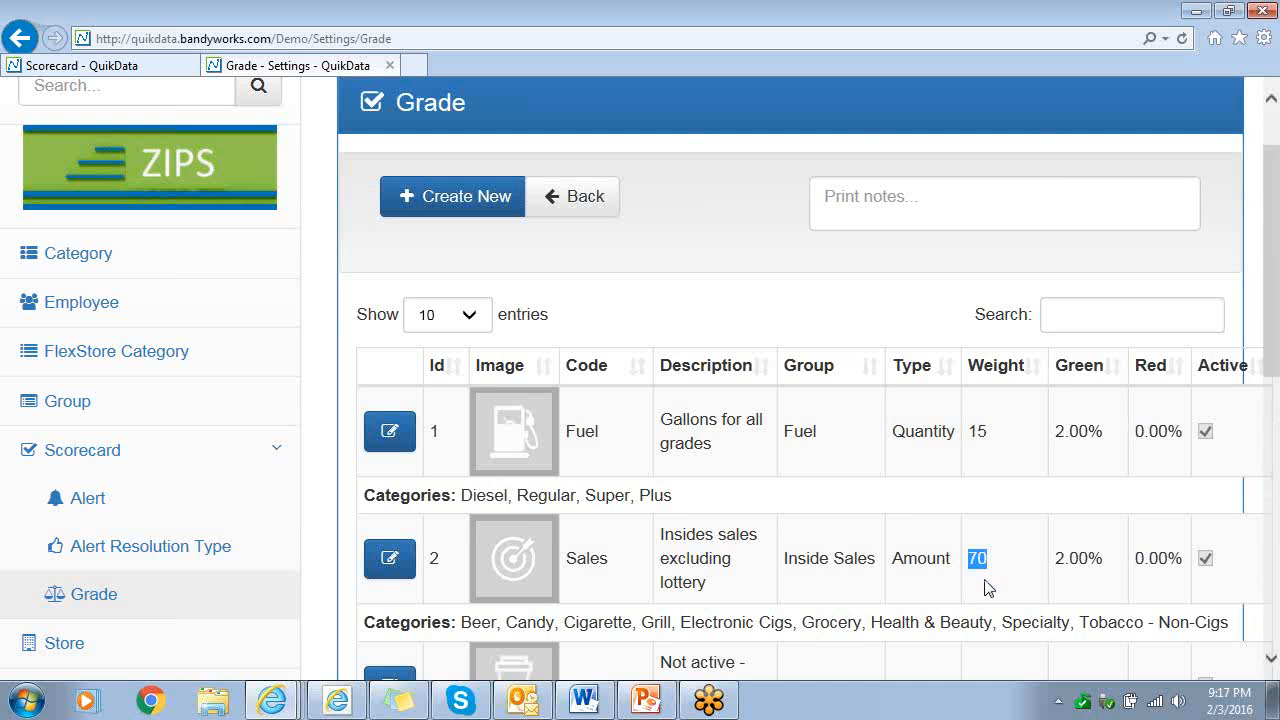
scroll(986, 586, "down", 3)
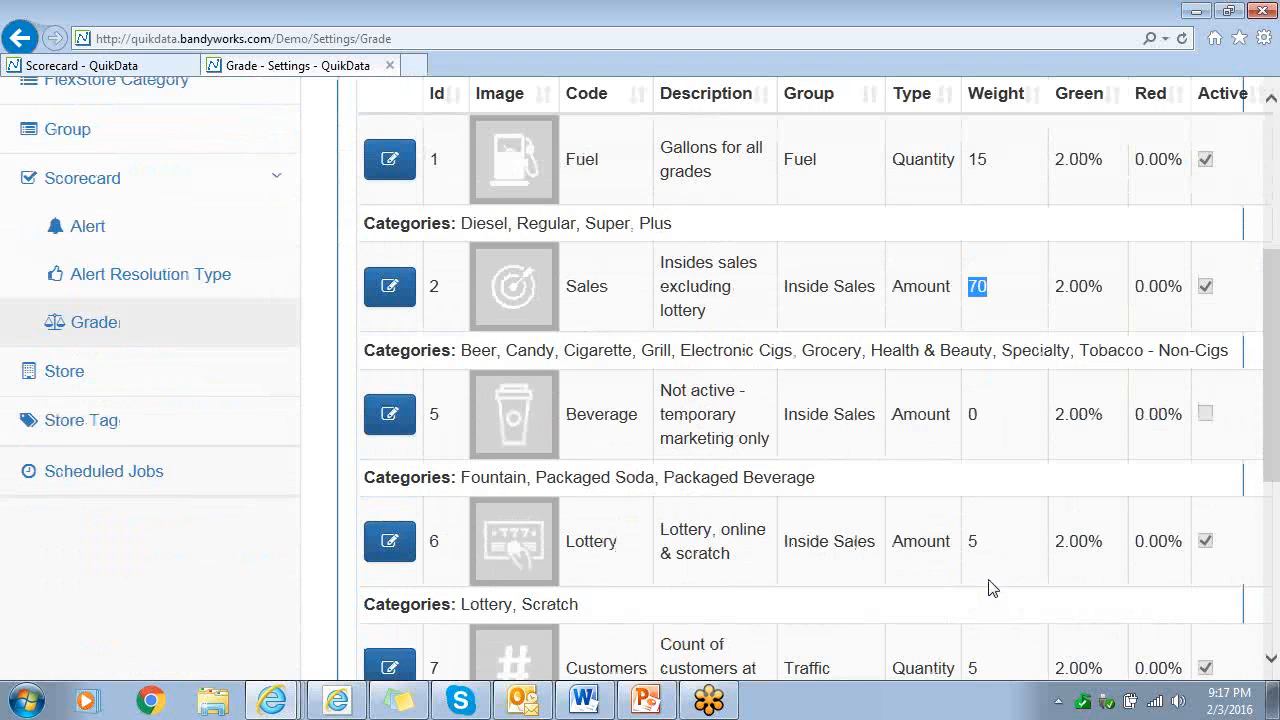
scroll(993, 587, "down", 4)
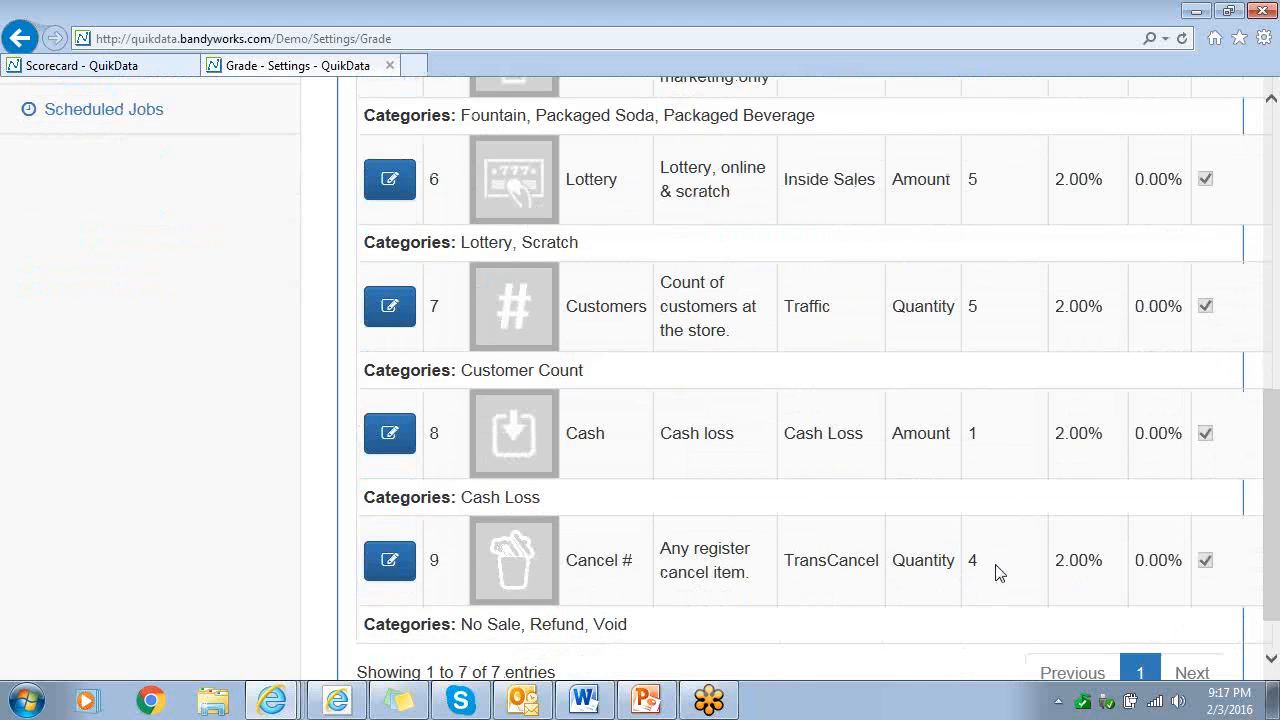
left_click_drag(974, 560, 1000, 486)
left_click(1000, 486)
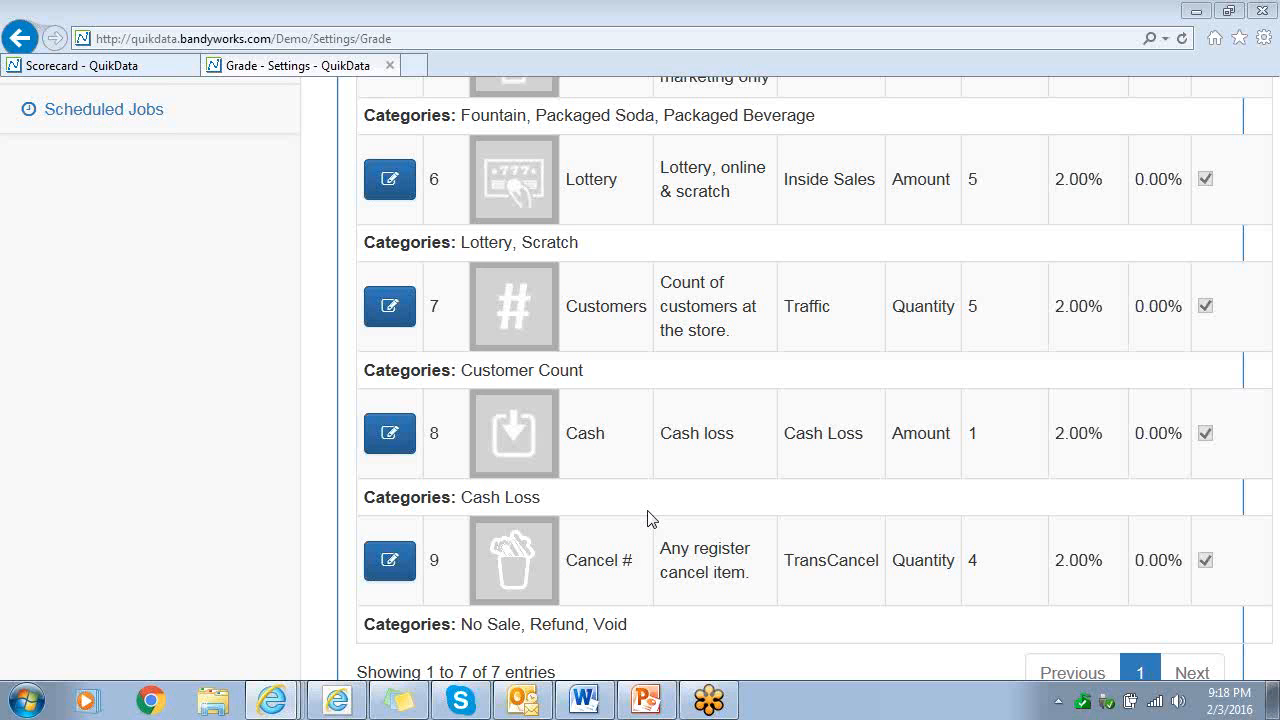
scroll(900, 537, "up", 2)
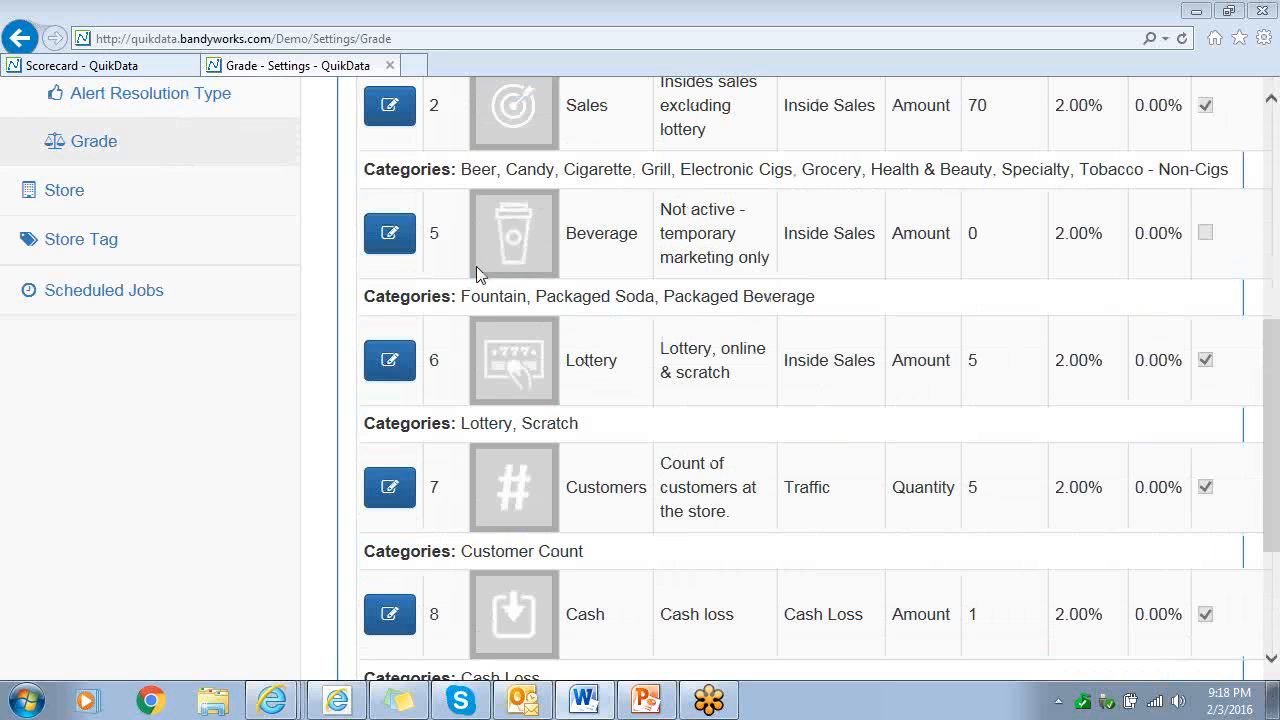
left_click(414, 258)
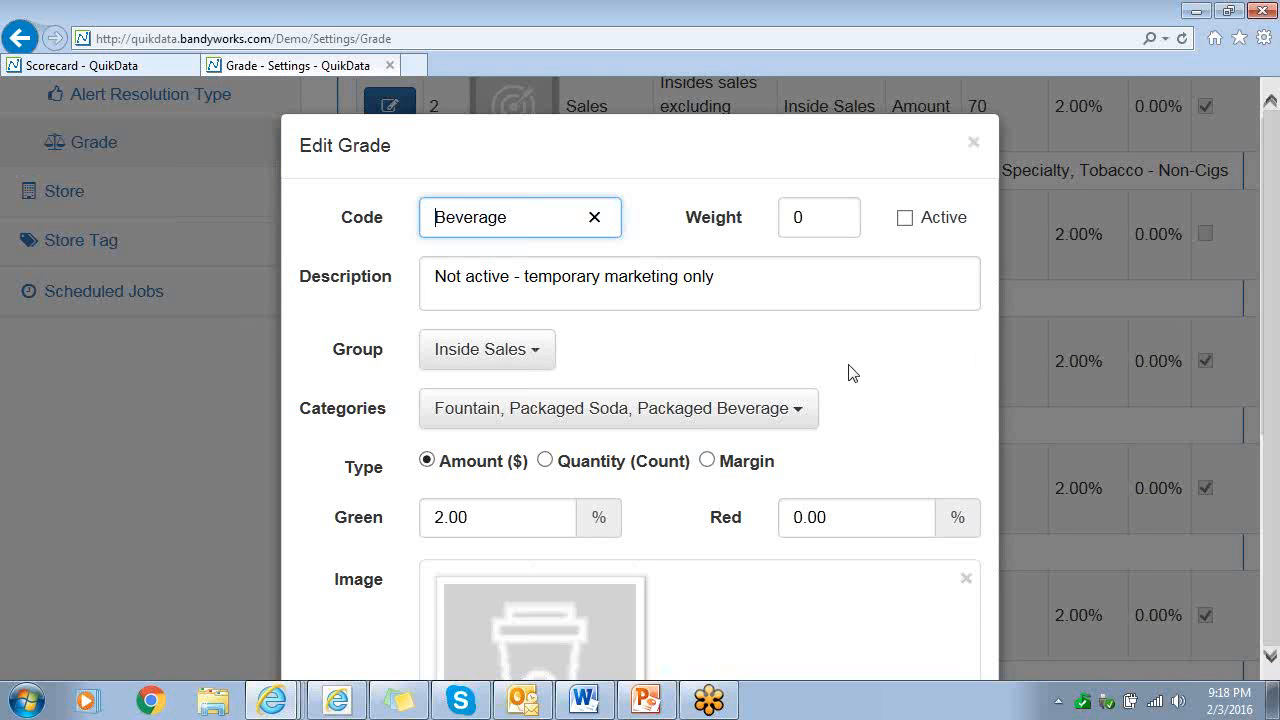
left_click(974, 146)
Deactivate the Fuel grade and save it.
scroll(437, 240, "up", 3)
left_click(386, 246)
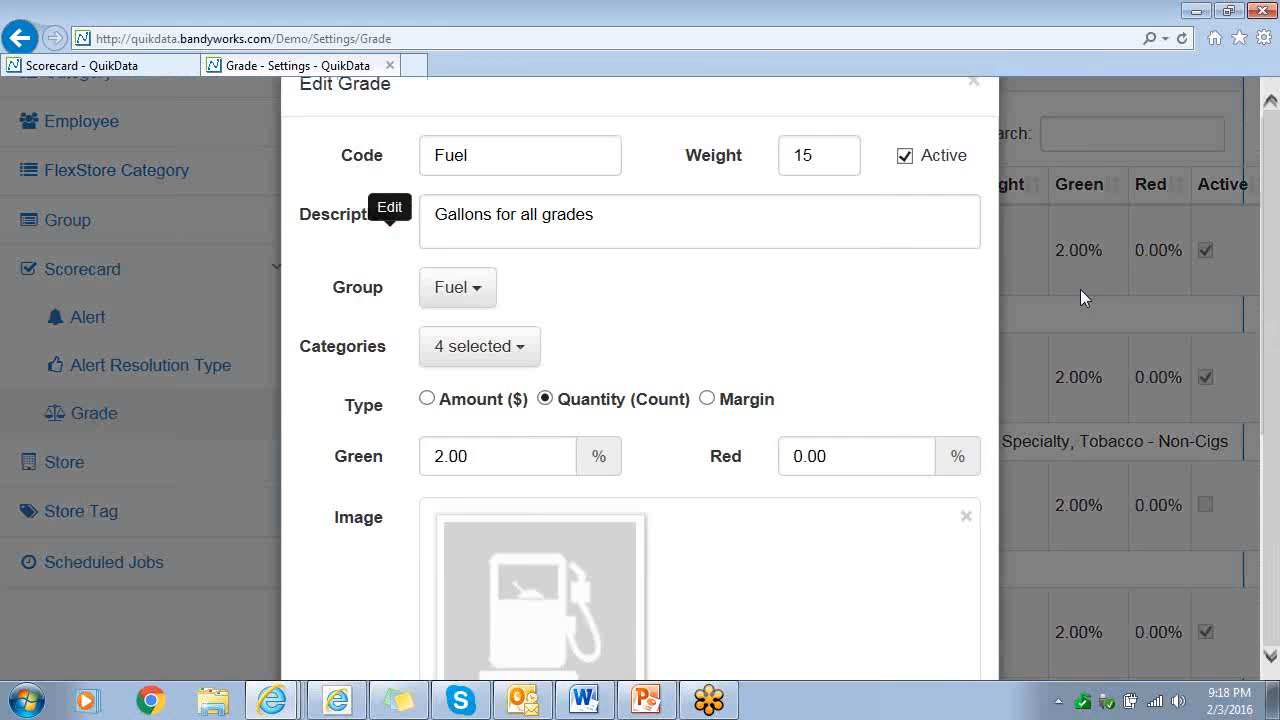
left_click(906, 218)
scroll(908, 366, "down", 4)
left_click(857, 604)
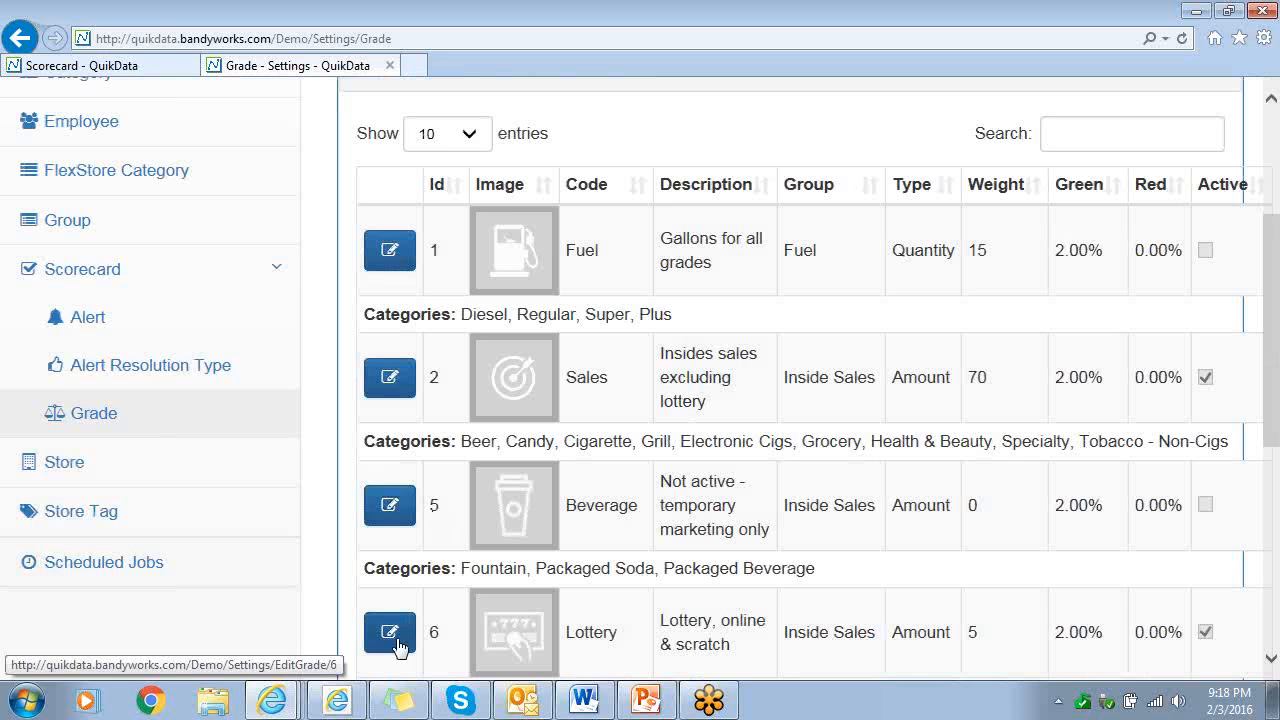
Make the Lottery grade inactive and save the change.
left_click(390, 632)
left_click(905, 218)
scroll(830, 540, "down", 4)
left_click(850, 620)
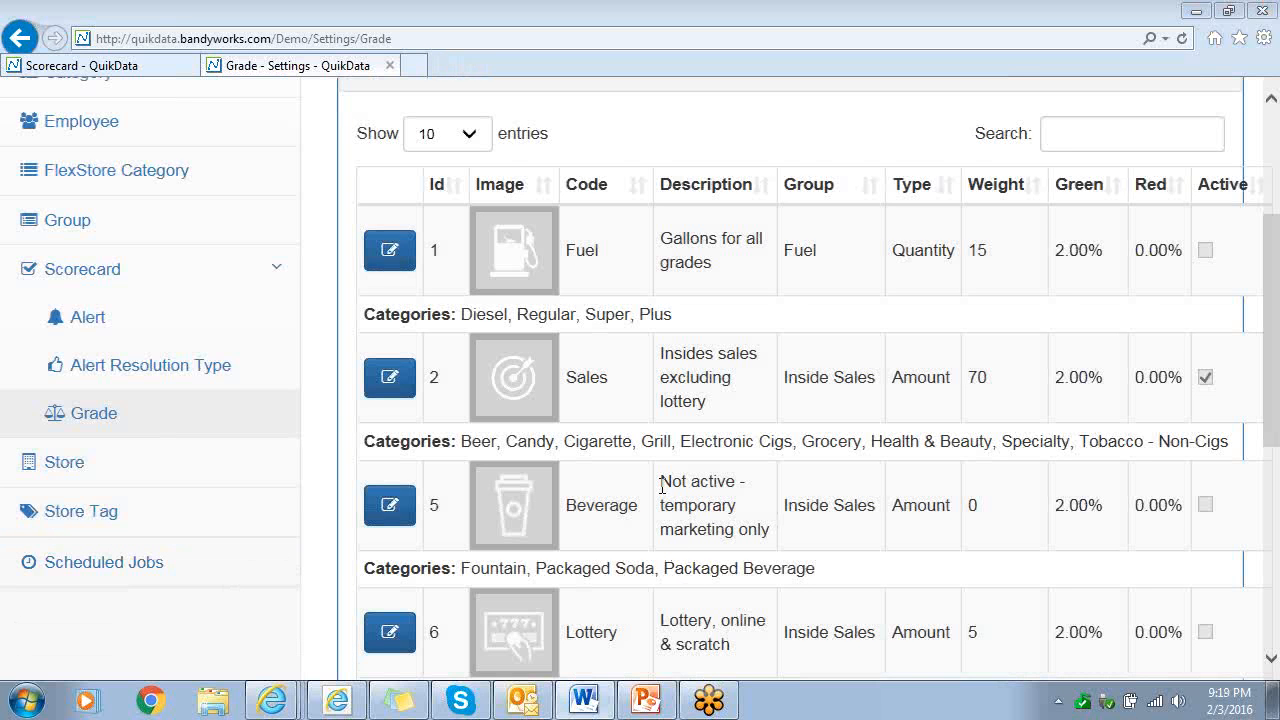
Make the Customers grade inactive and save the change.
scroll(349, 553, "down", 3)
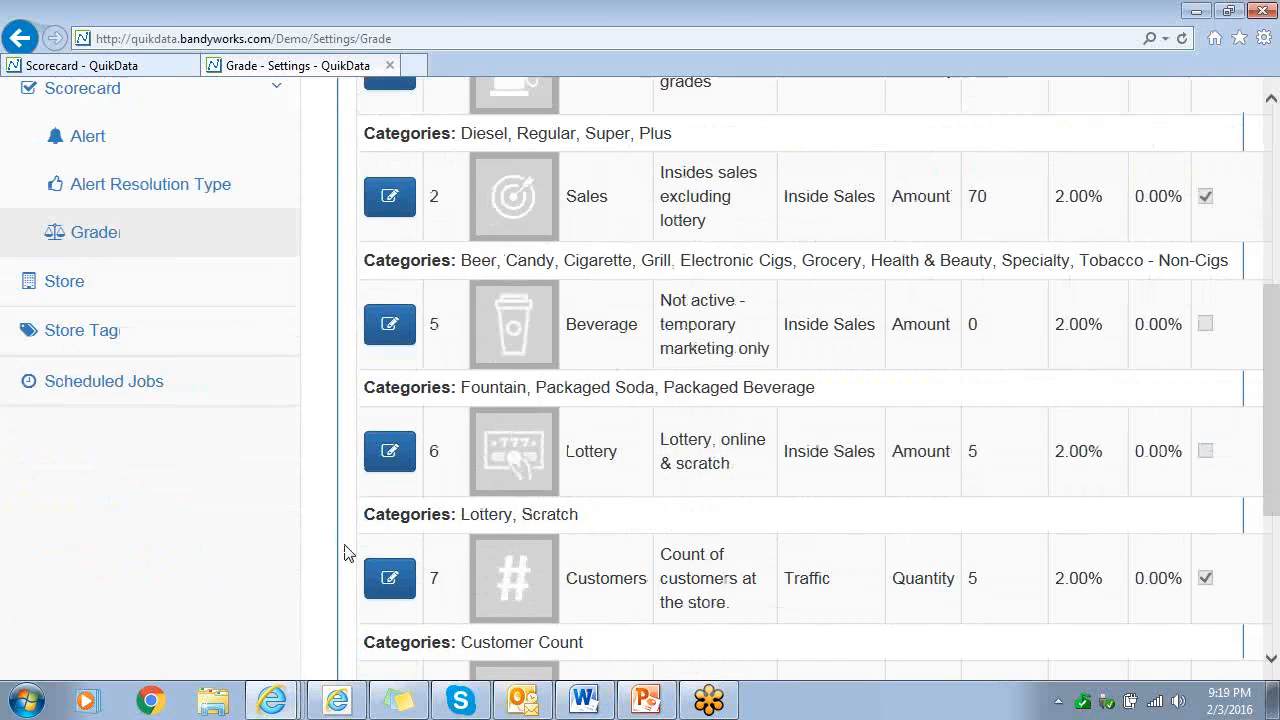
left_click(391, 587)
left_click(905, 217)
scroll(845, 450, "down", 4)
left_click(852, 626)
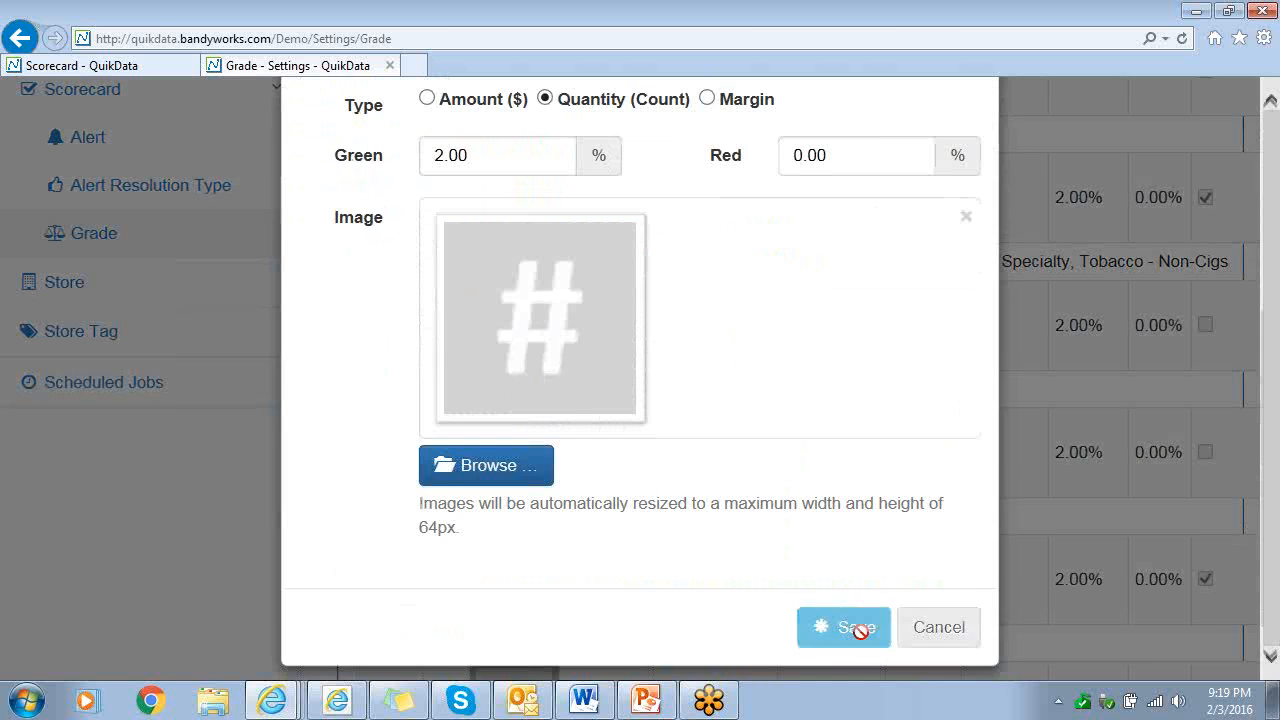
Make the Cash grade inactive and save the change.
scroll(349, 543, "down", 5)
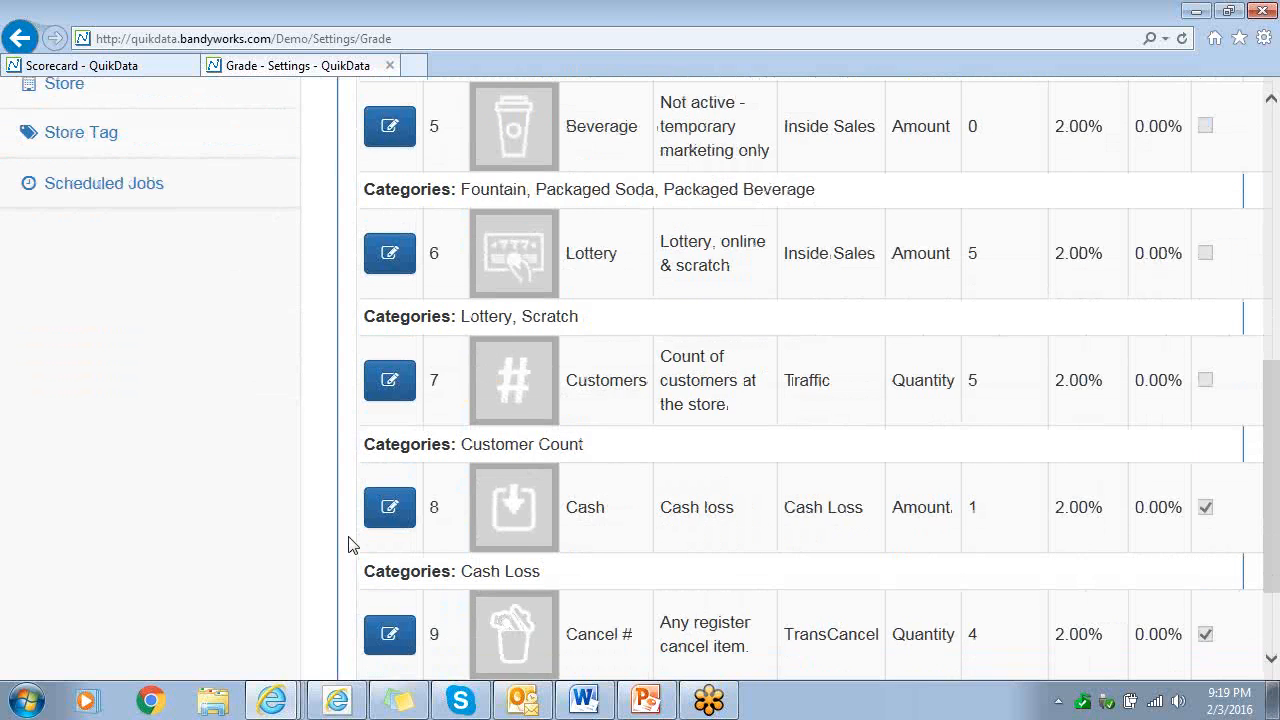
left_click(387, 369)
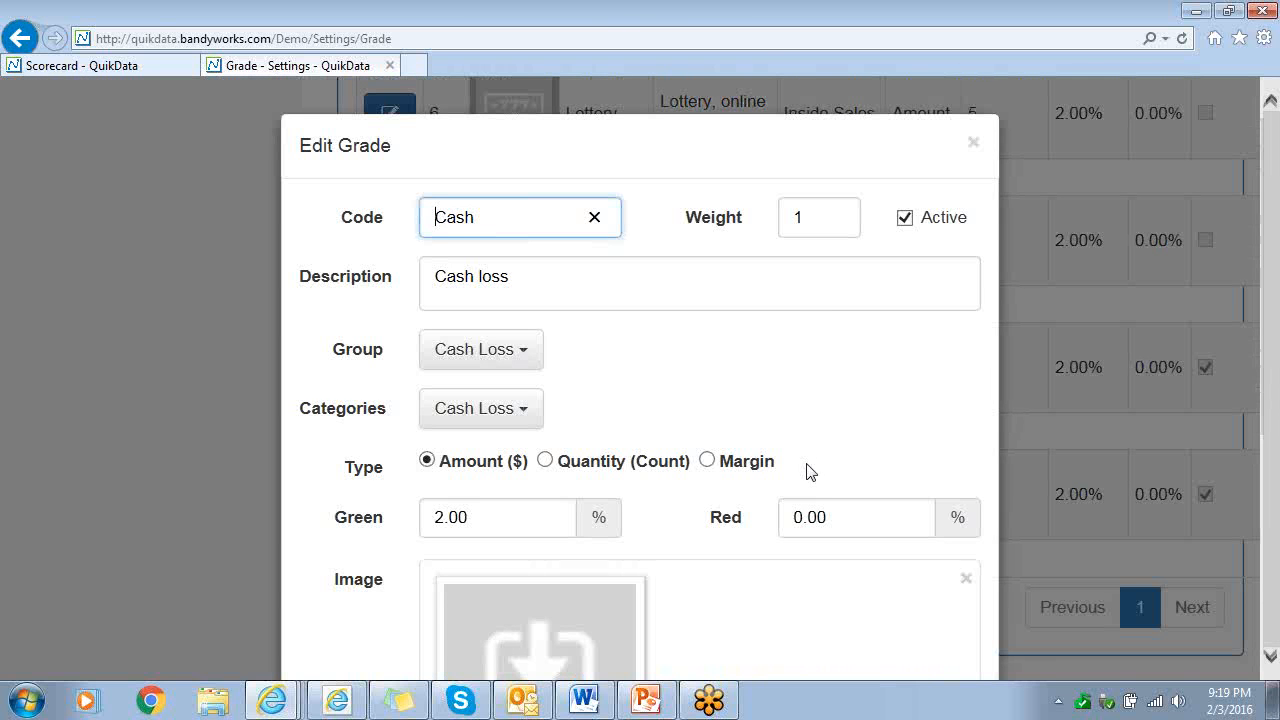
left_click(906, 218)
scroll(907, 219, "down", 4)
left_click(841, 627)
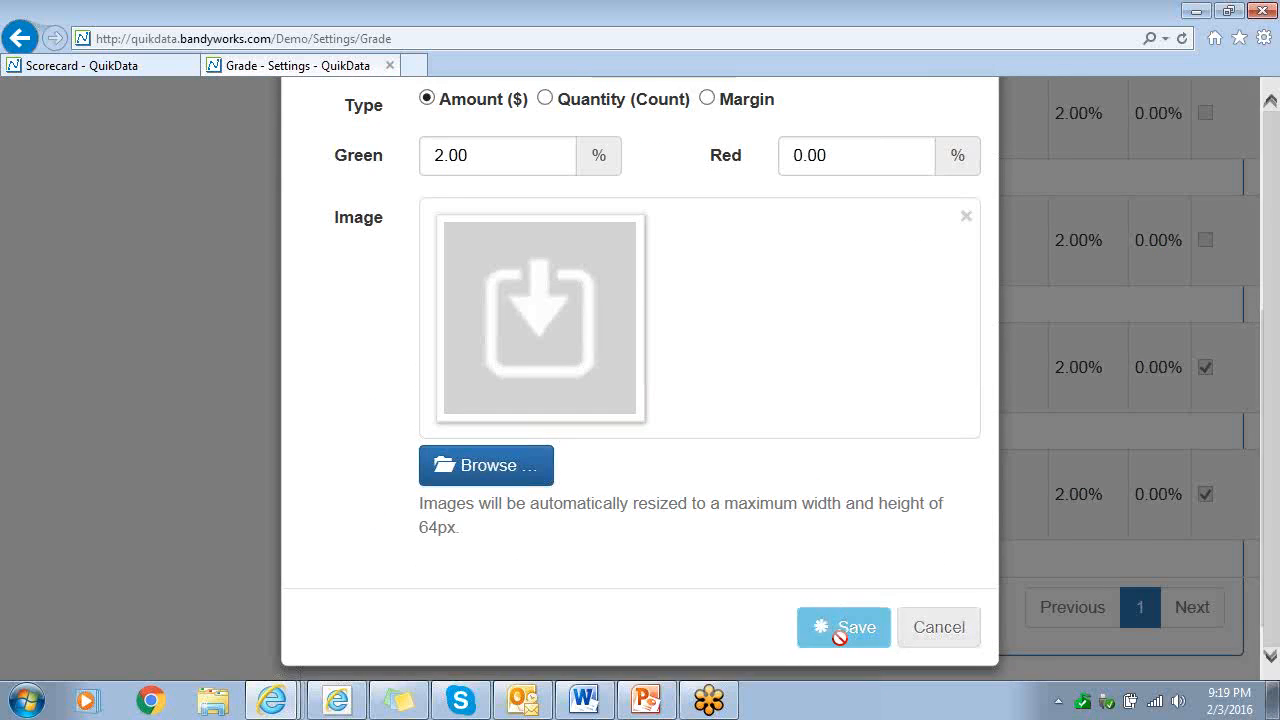
Make the Cancel # grade inactive and save the change.
scroll(349, 527, "down", 2)
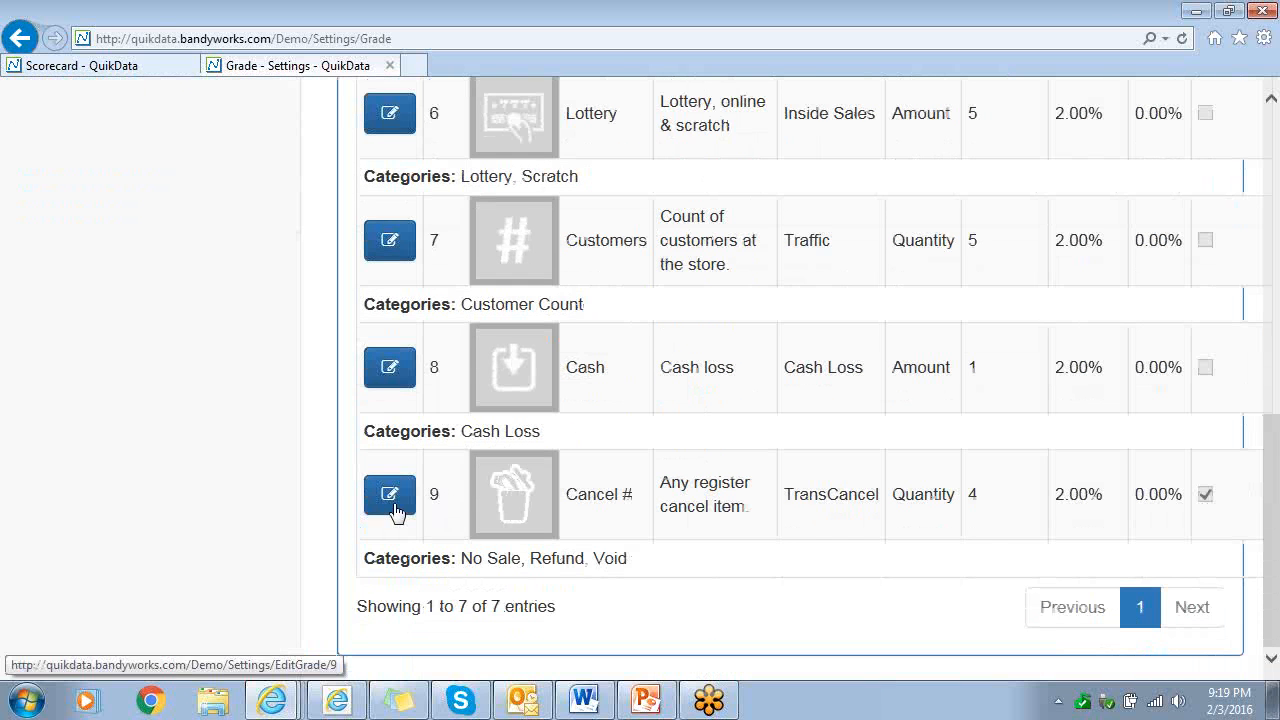
left_click(392, 500)
left_click(903, 218)
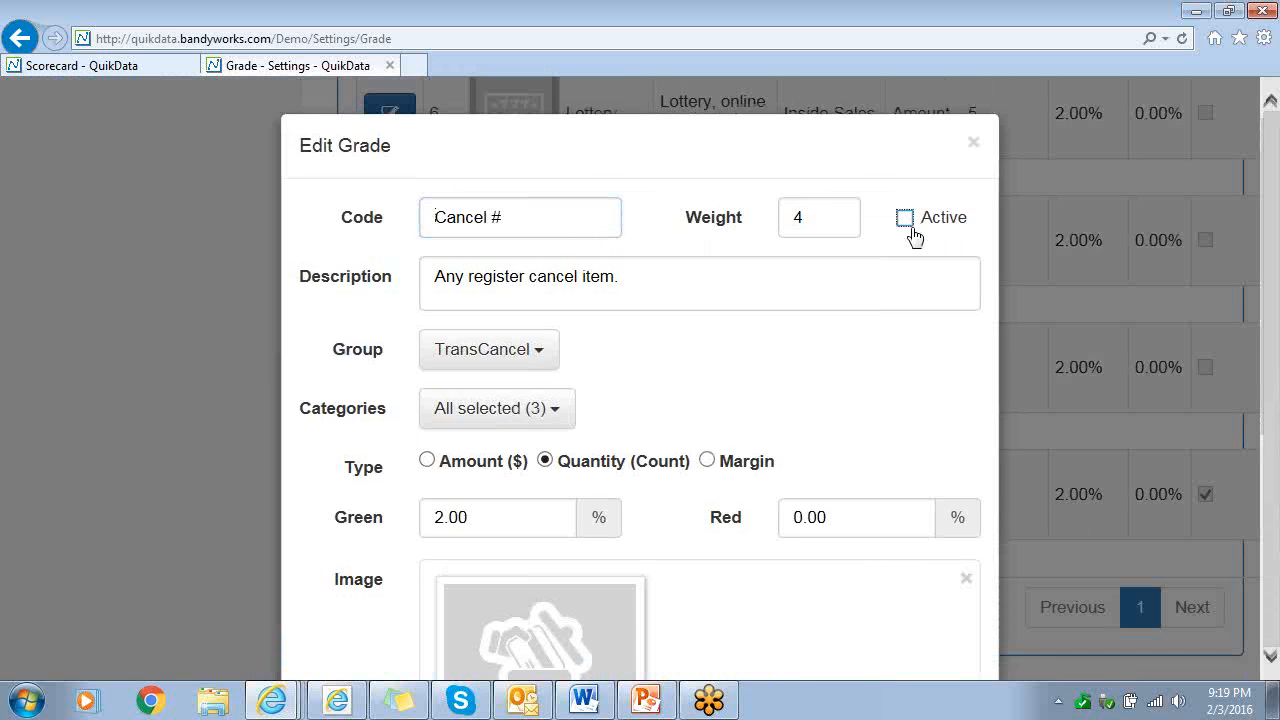
scroll(929, 414, "down", 4)
left_click(848, 612)
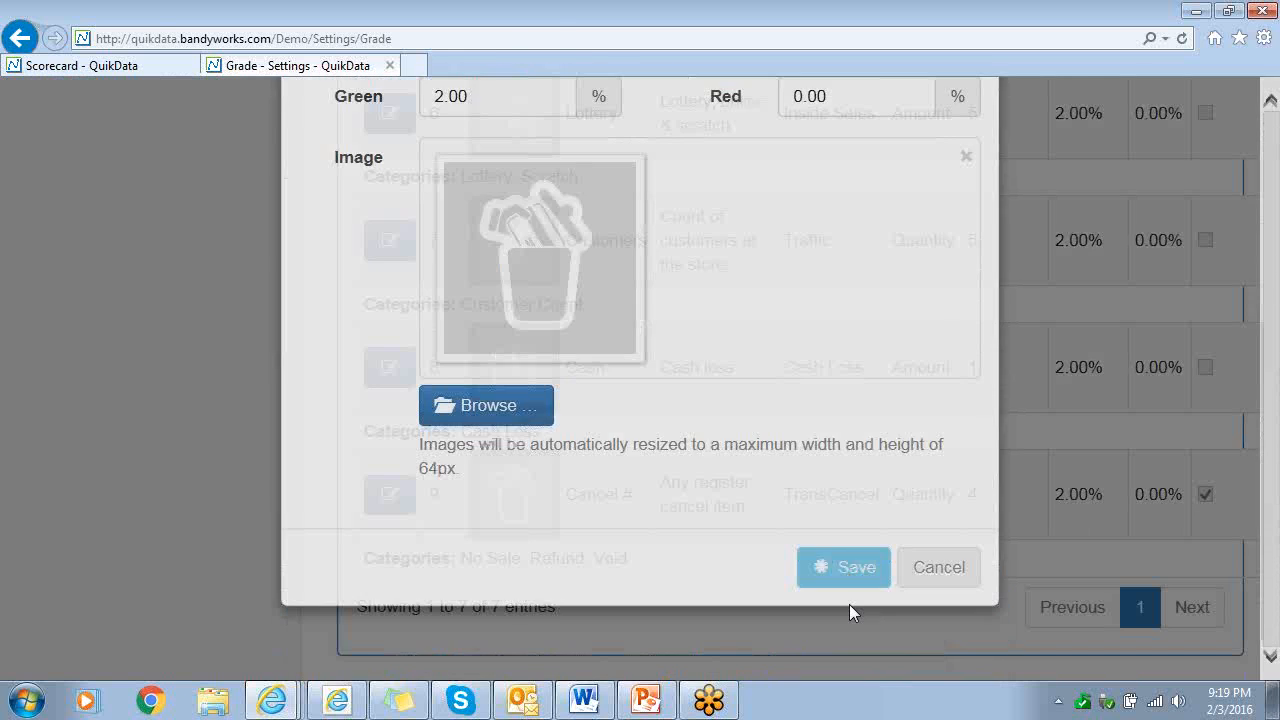
Refresh the scorecard for 05/08/2015 and collapse the category breakdown beneath the Sales grade.
left_click(140, 65)
scroll(900, 220, "up", 10)
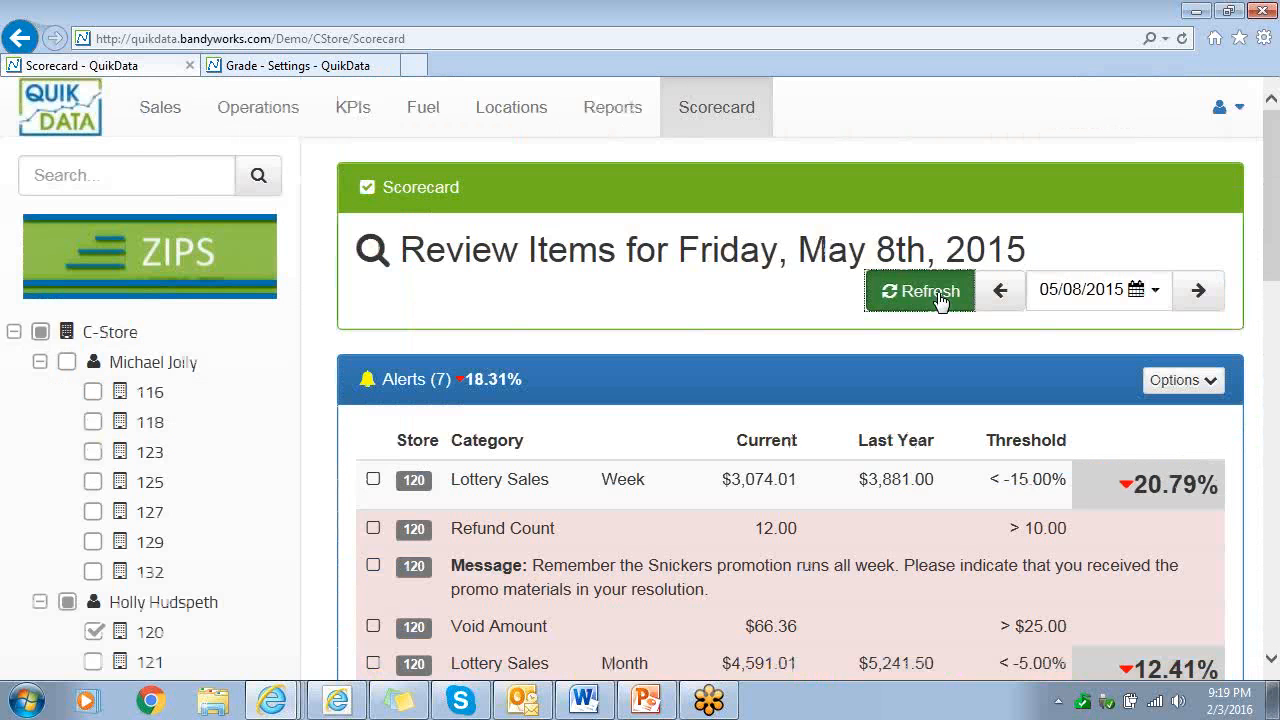
left_click(940, 300)
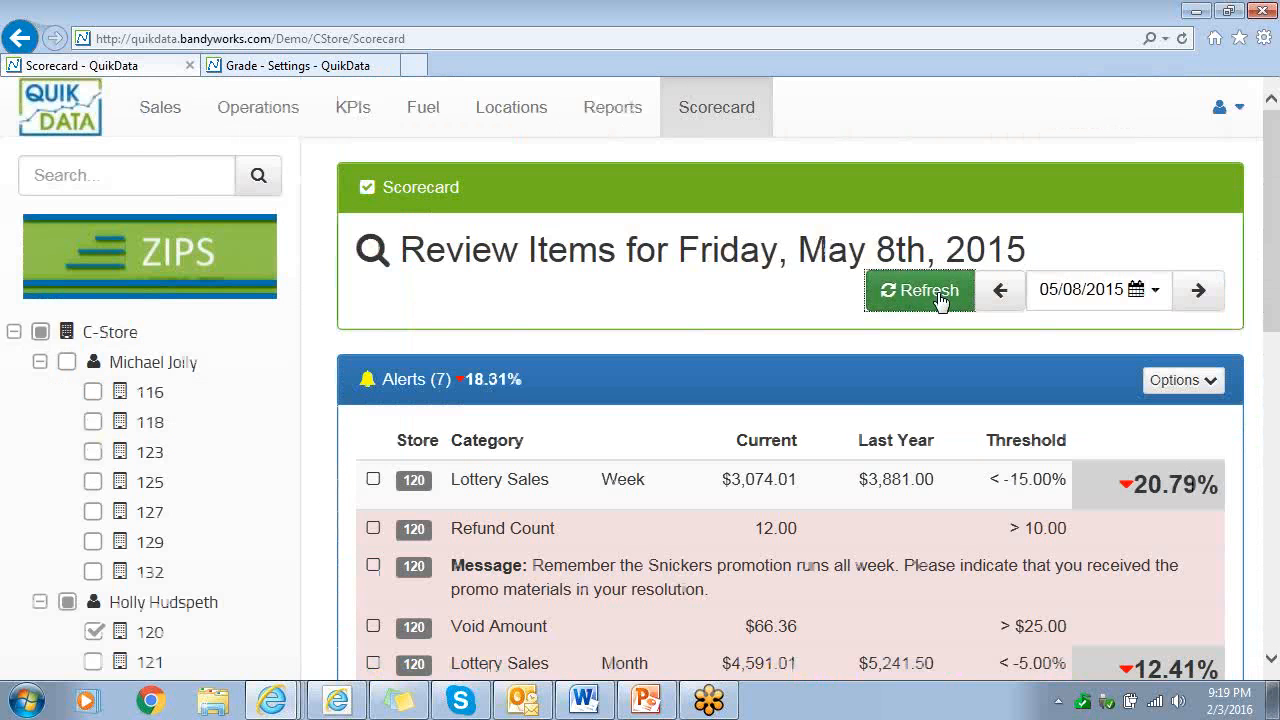
scroll(939, 295, "down", 5)
scroll(939, 293, "down", 3)
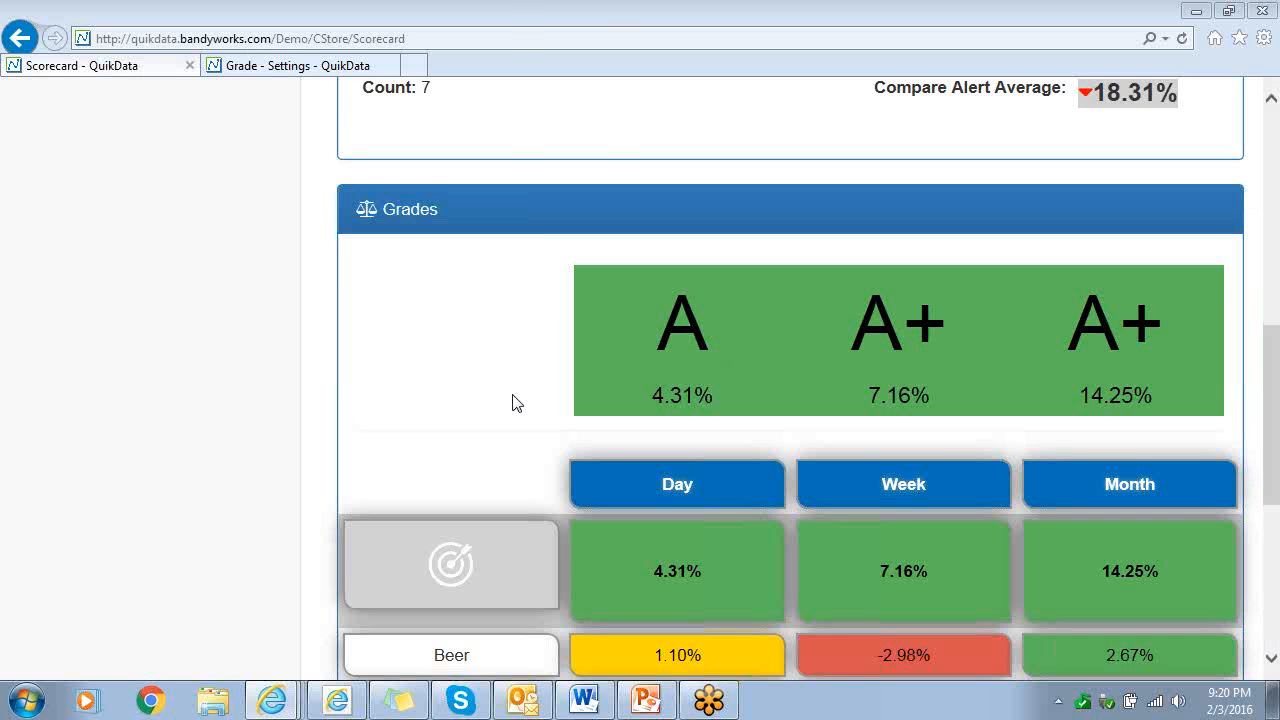
left_click(529, 557)
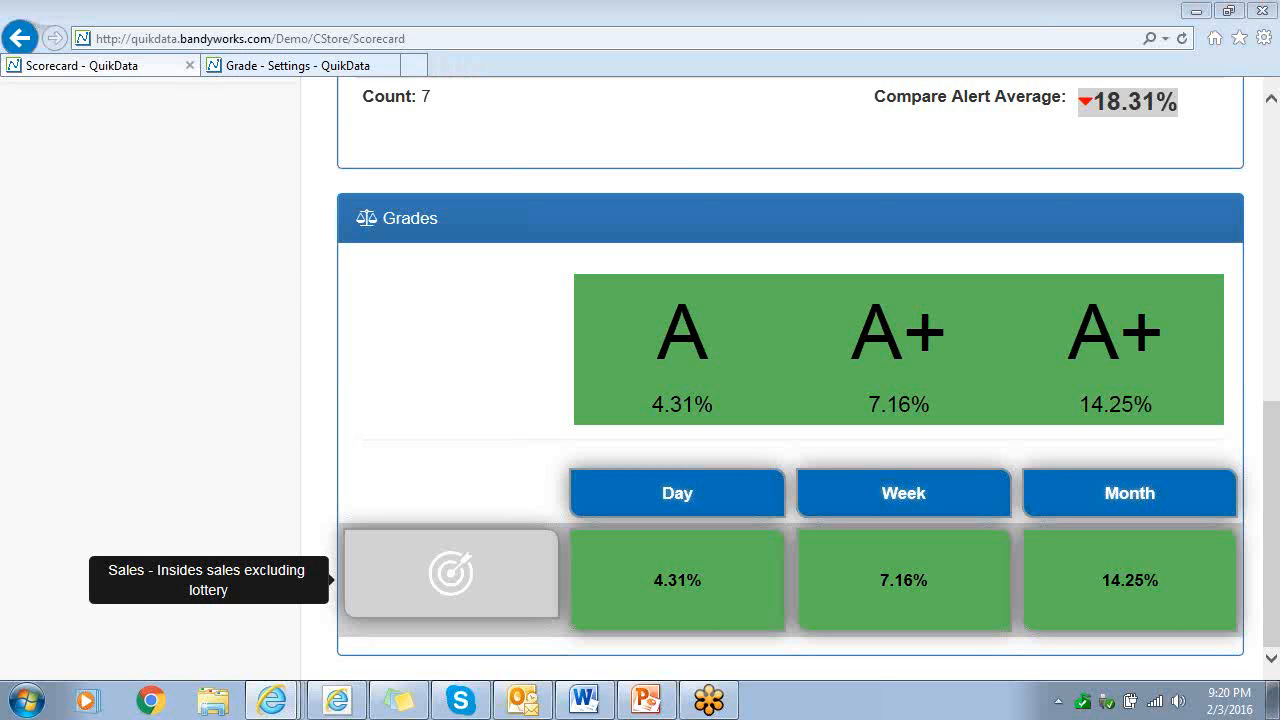
Go to the scorecard's Alert settings and open the Grocery alert with the Day comparison for editing.
key("ctrl+Tab")
left_click(83, 236)
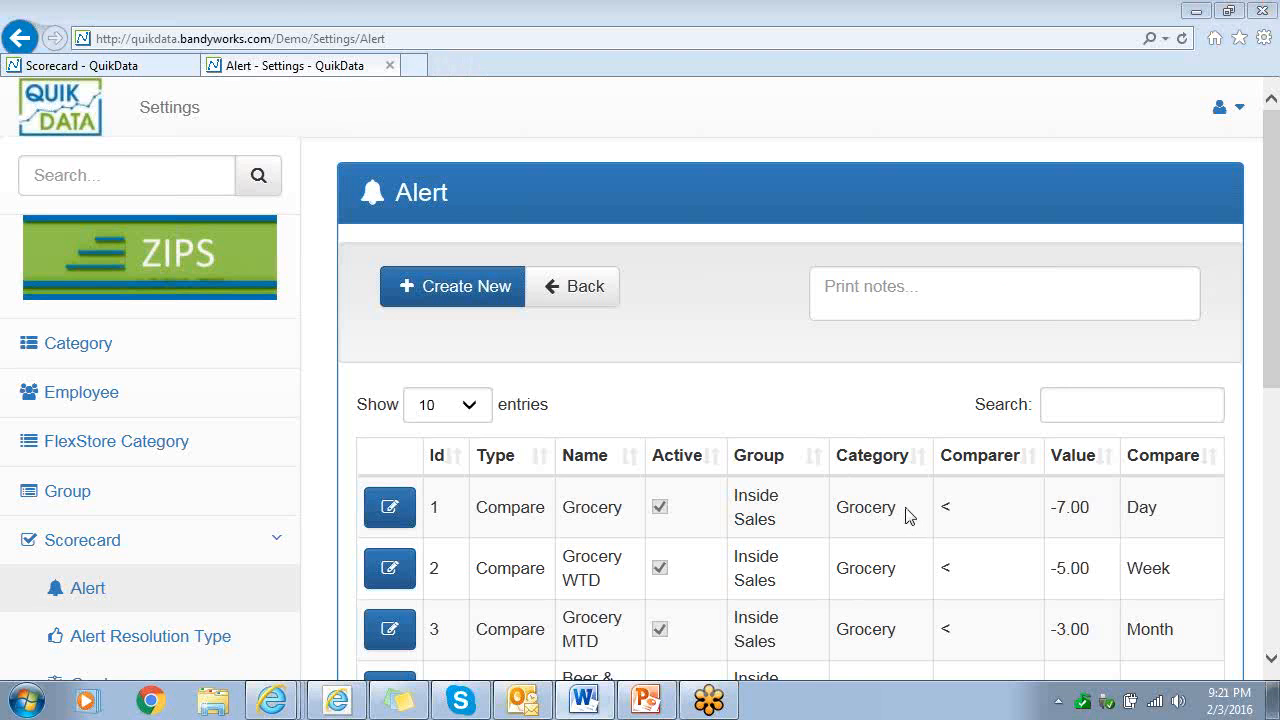
left_click(401, 525)
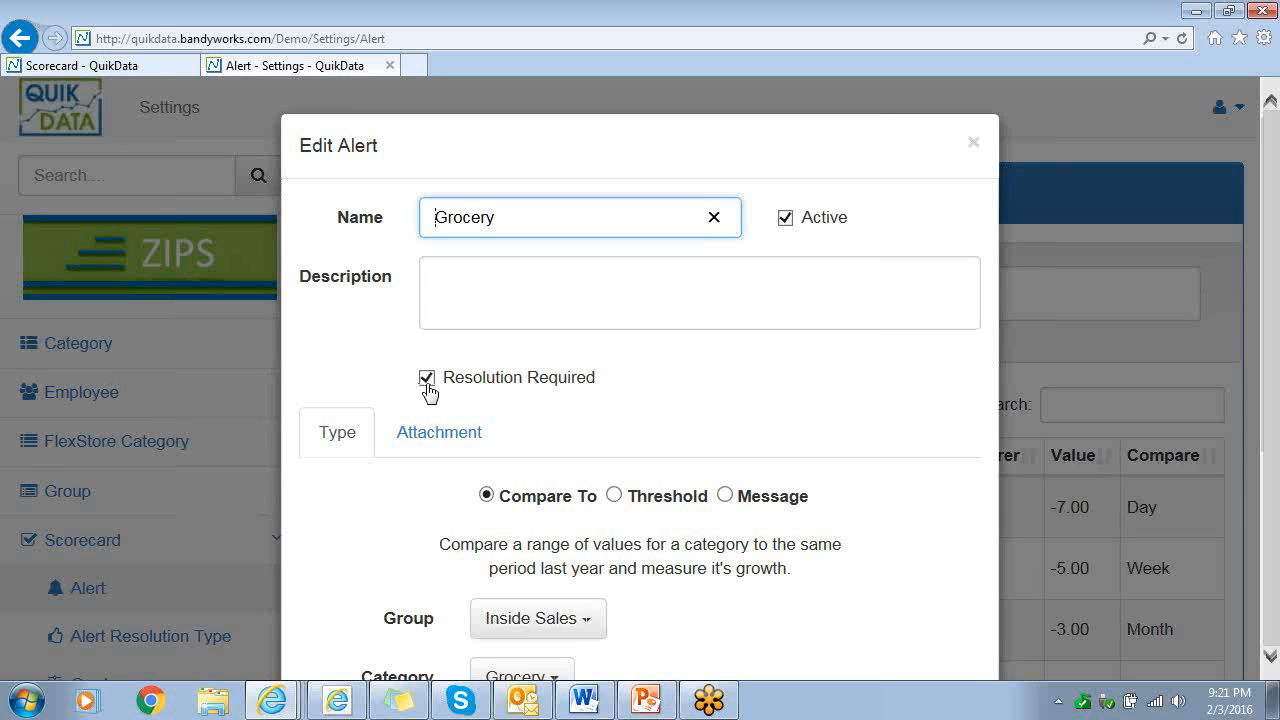
left_click(690, 402)
scroll(688, 403, "down", 2)
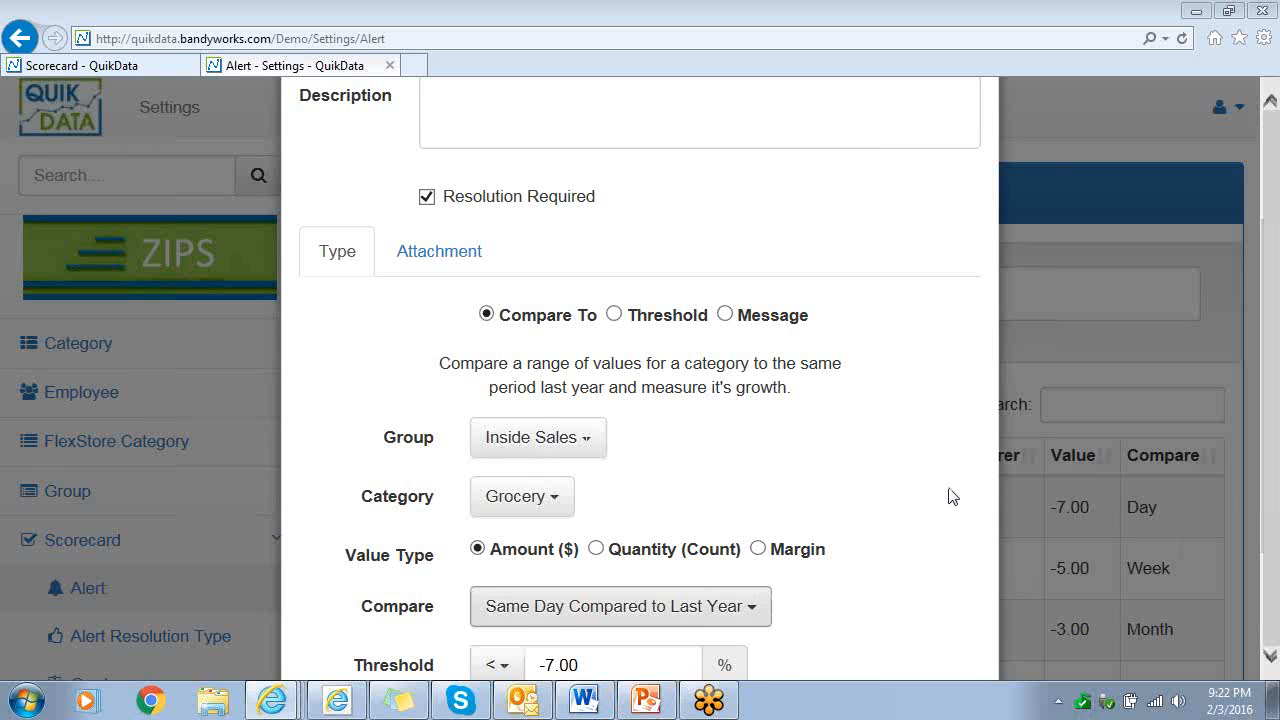
Review the comparison periods offered for the Grocery alert, leaving Same Day Compared to Last Year selected.
scroll(922, 488, "down", 2)
left_click(652, 525)
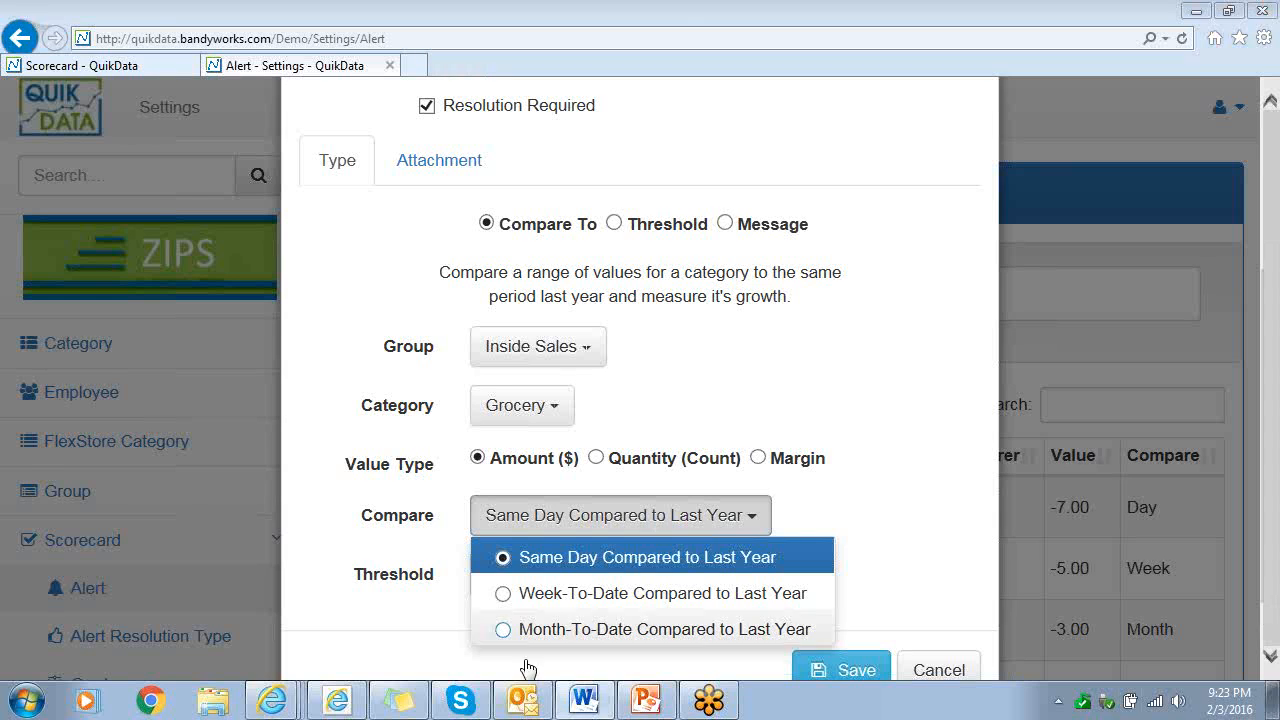
left_click(944, 523)
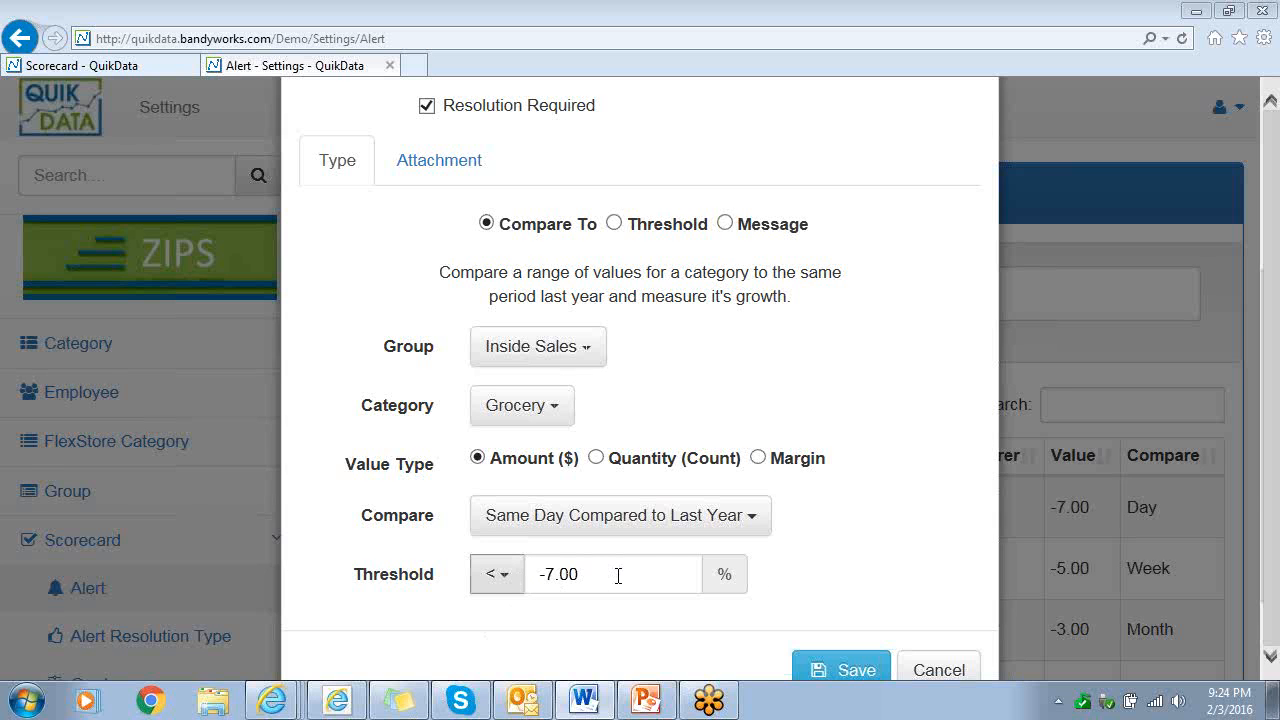
Review the comparison operators offered for the Grocery alert's threshold.
left_click(504, 585)
left_click(906, 560)
scroll(886, 560, "down", 1)
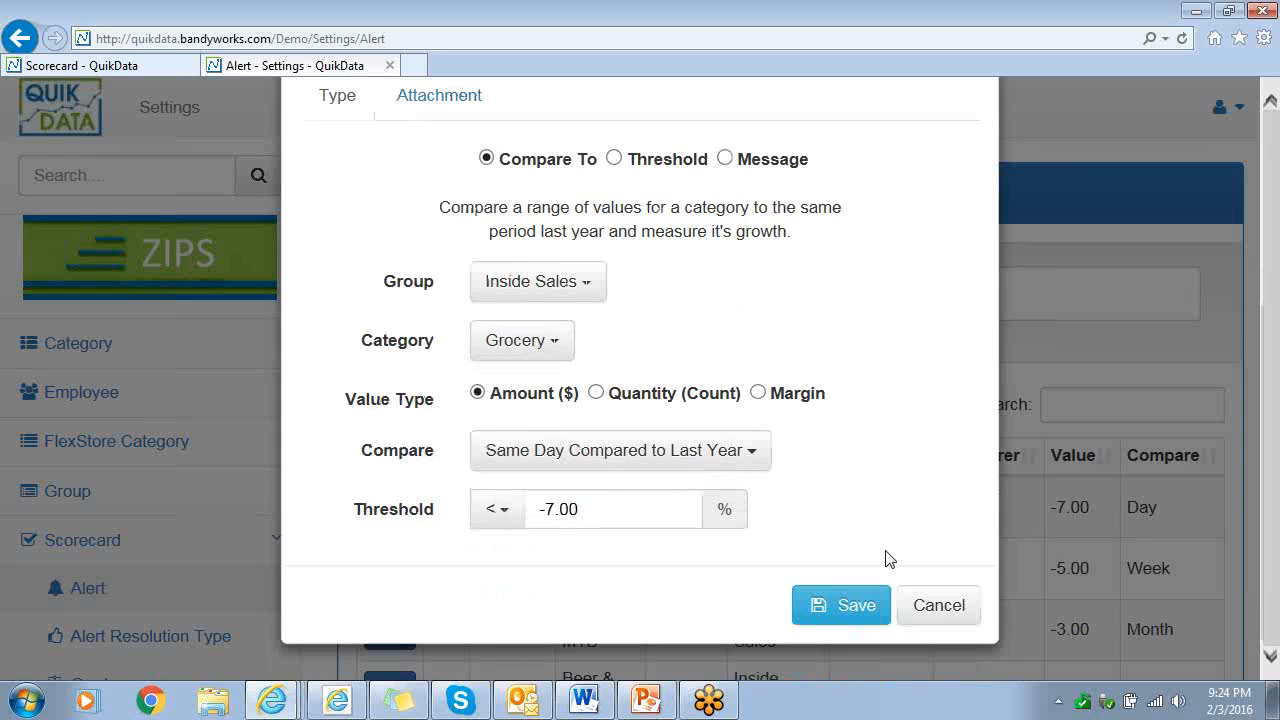
left_click(500, 510)
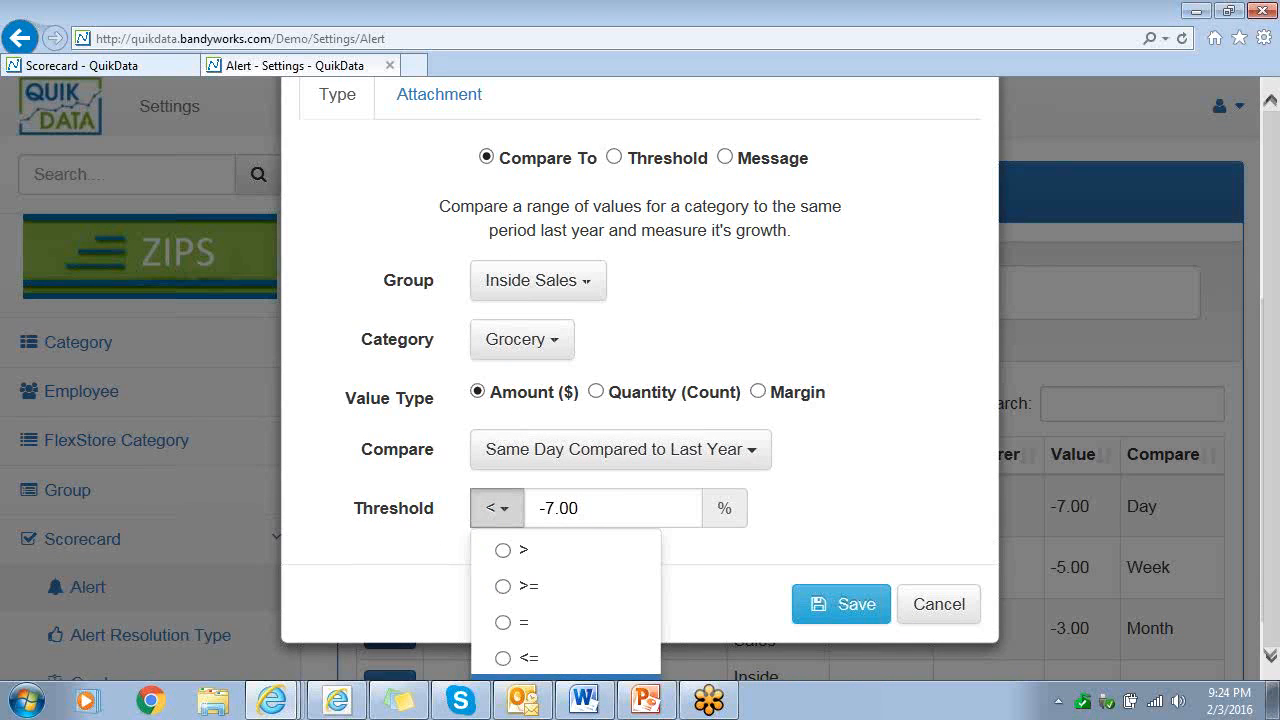
Save the Grocery alert and open the Voids threshold alert from the alert list for editing.
key("alt+Tab")
left_click(851, 604)
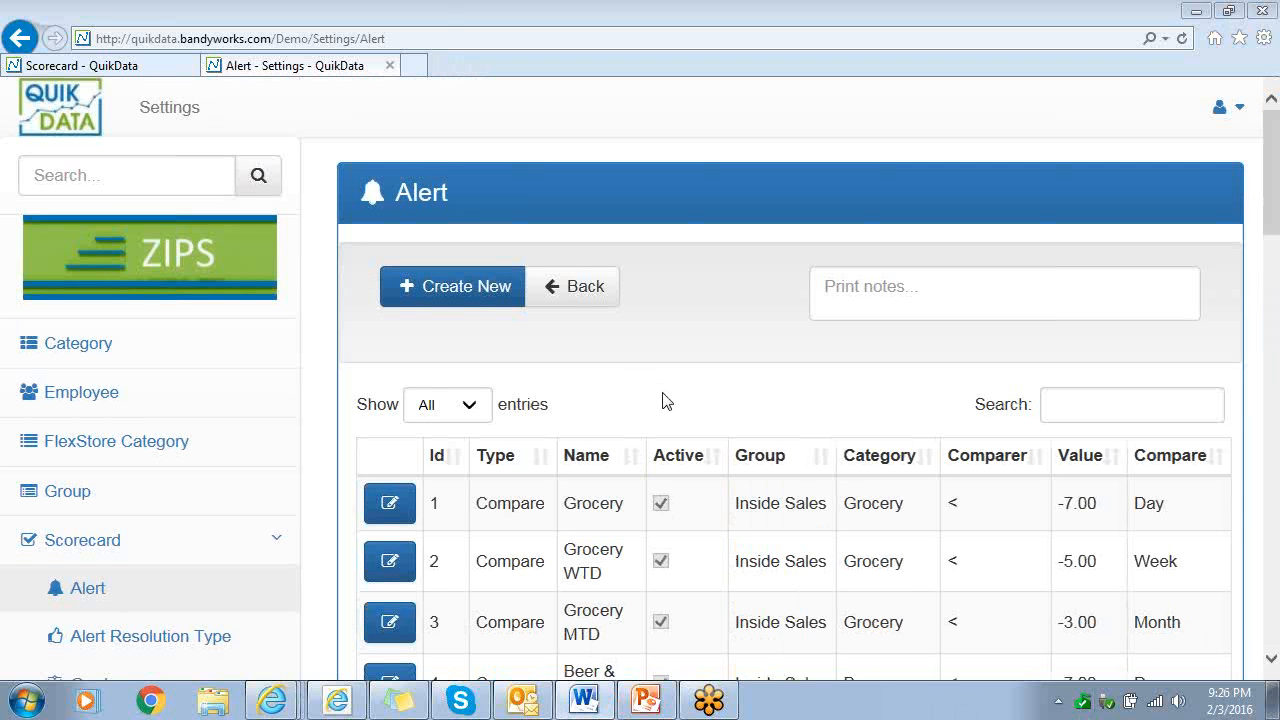
scroll(666, 443, "down", 10)
scroll(664, 480, "down", 7)
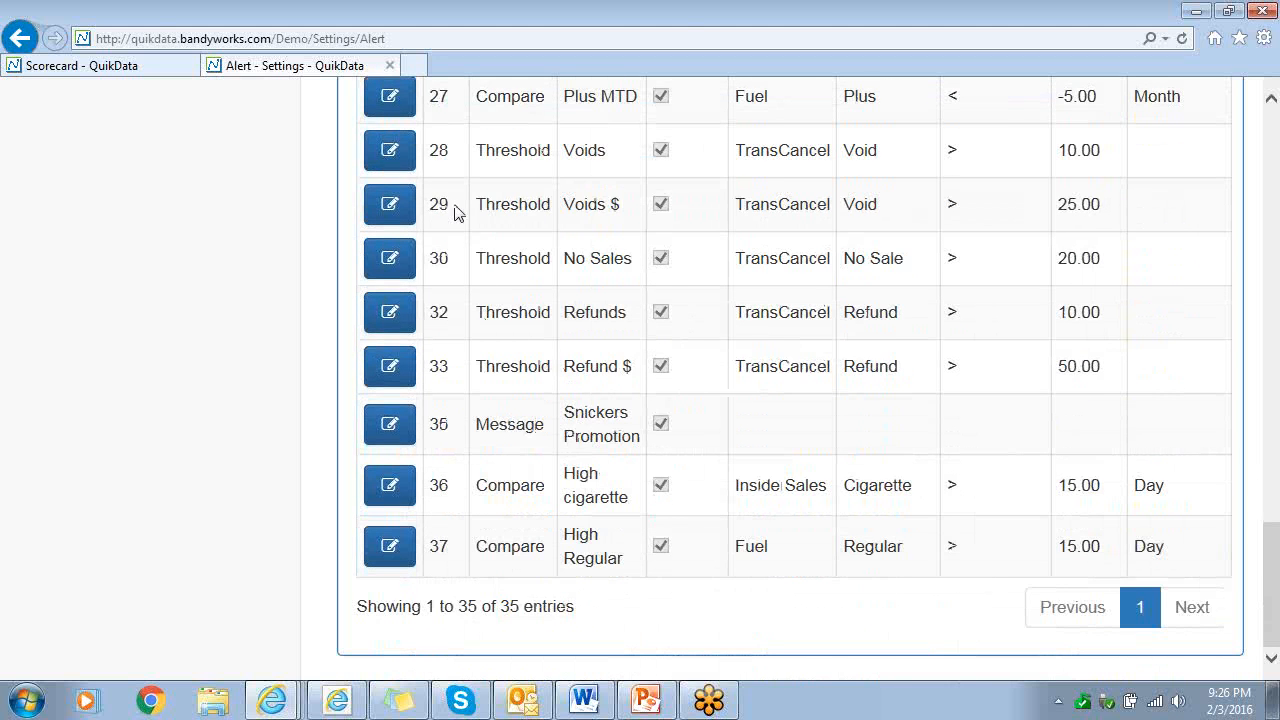
left_click(390, 150)
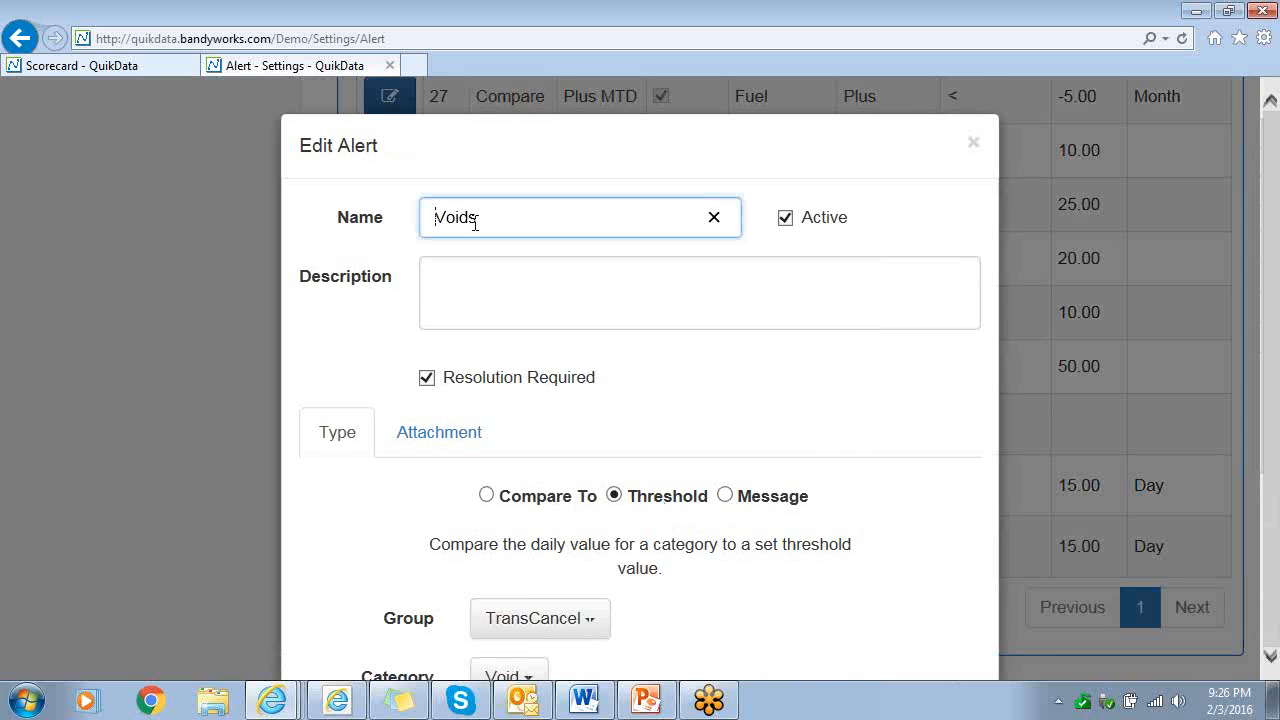
Review the Voids alert's group, category, value type and threshold settings, and save the alert.
left_click(910, 577)
scroll(912, 577, "down", 1)
scroll(912, 577, "down", 1)
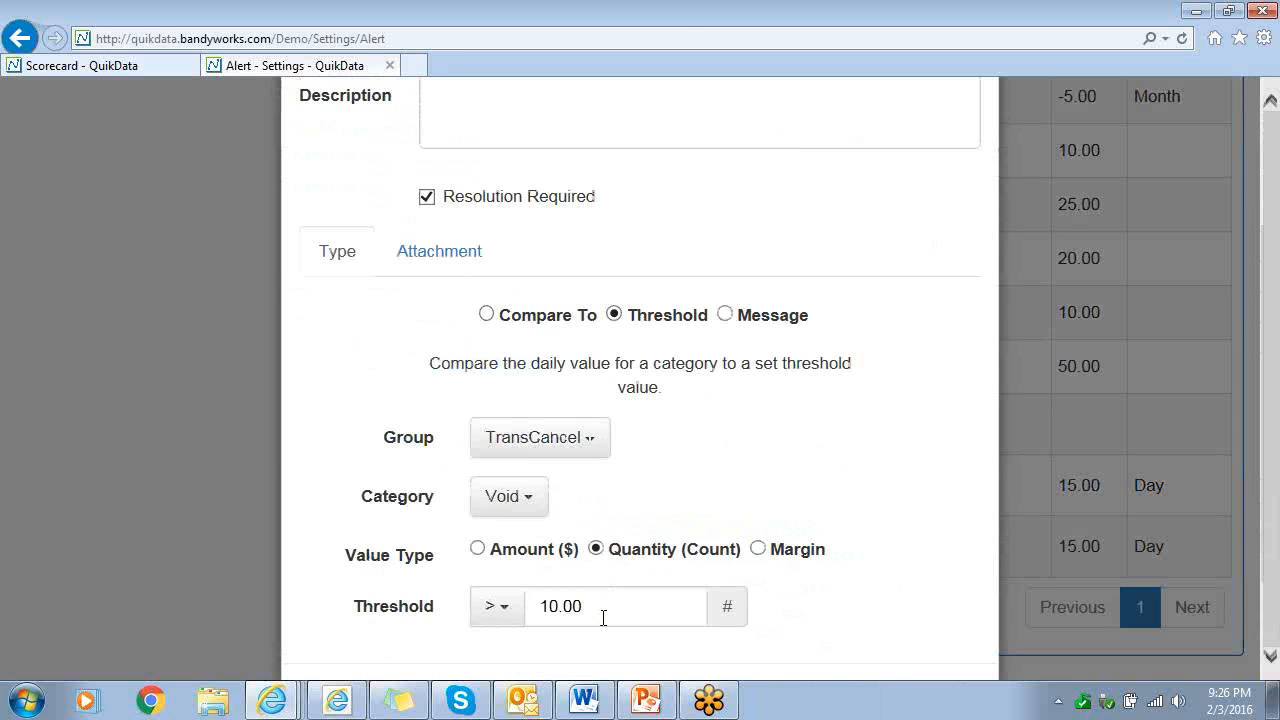
scroll(603, 617, "down", 1)
left_click(845, 606)
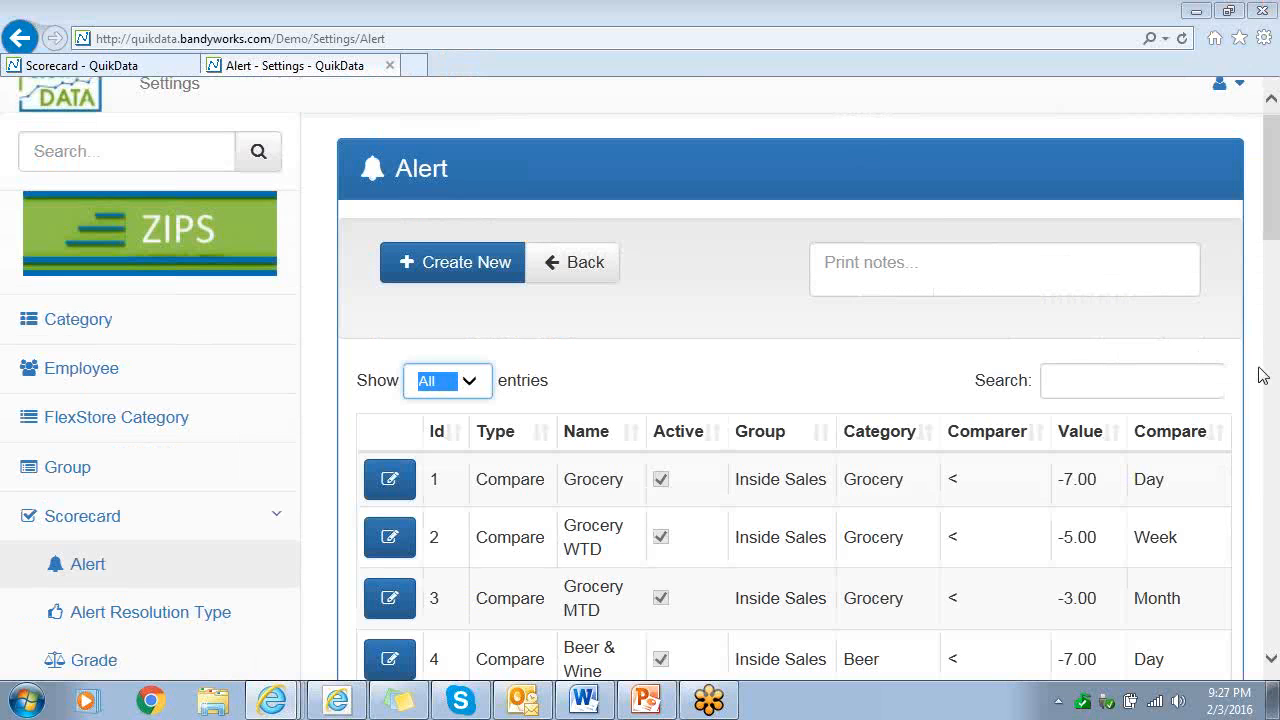
Open the Snickers Promotion message alert, review its message and Resolution Required setting, and save it.
left_click_drag(1268, 209, 1273, 623)
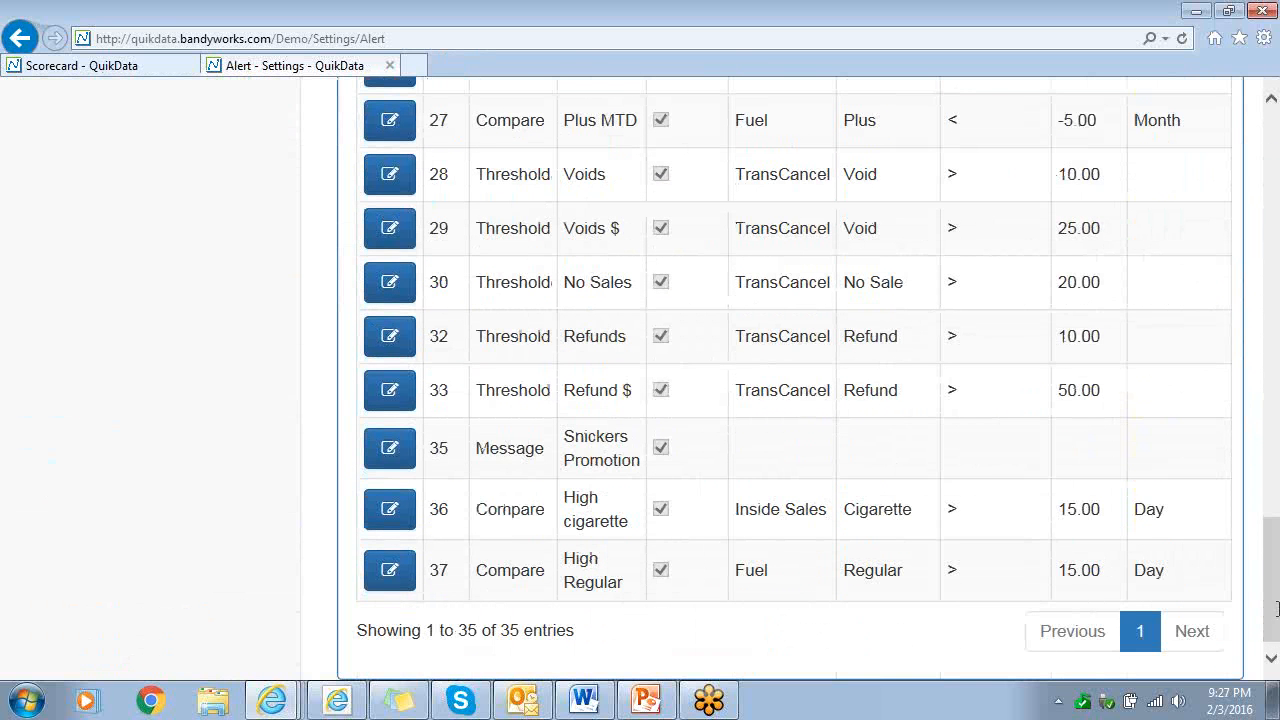
left_click(398, 456)
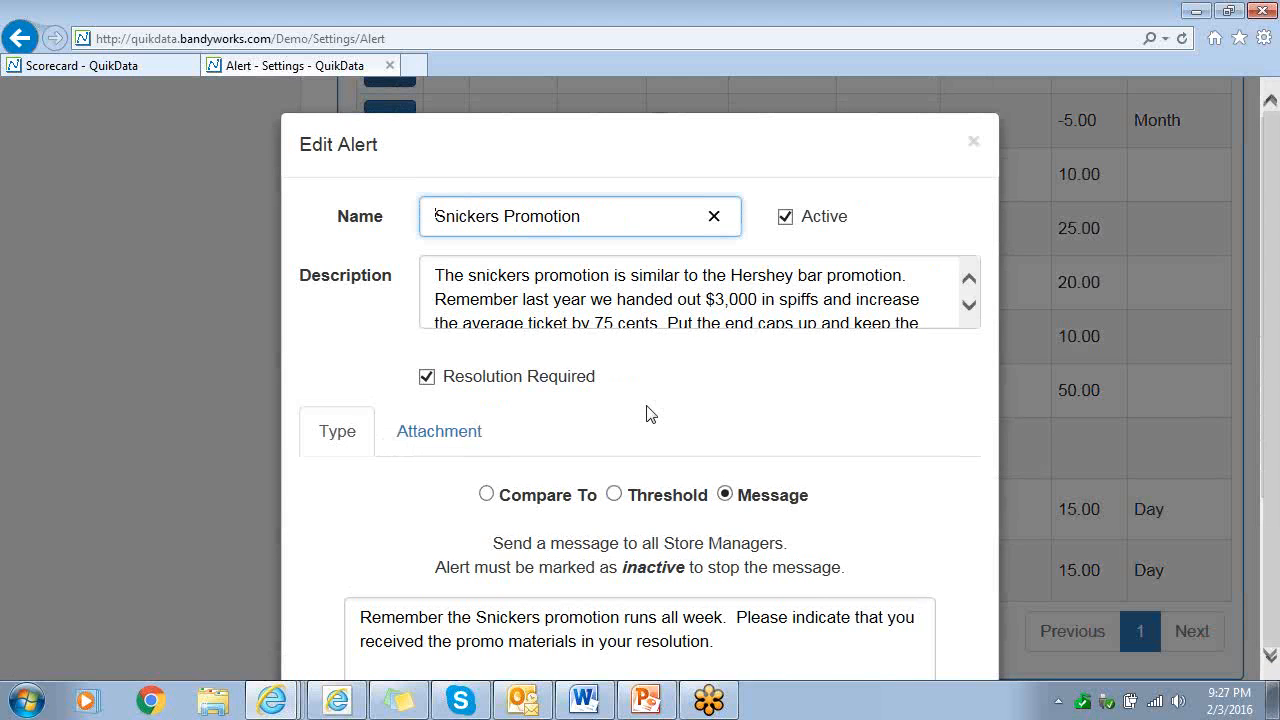
scroll(918, 478, "down", 2)
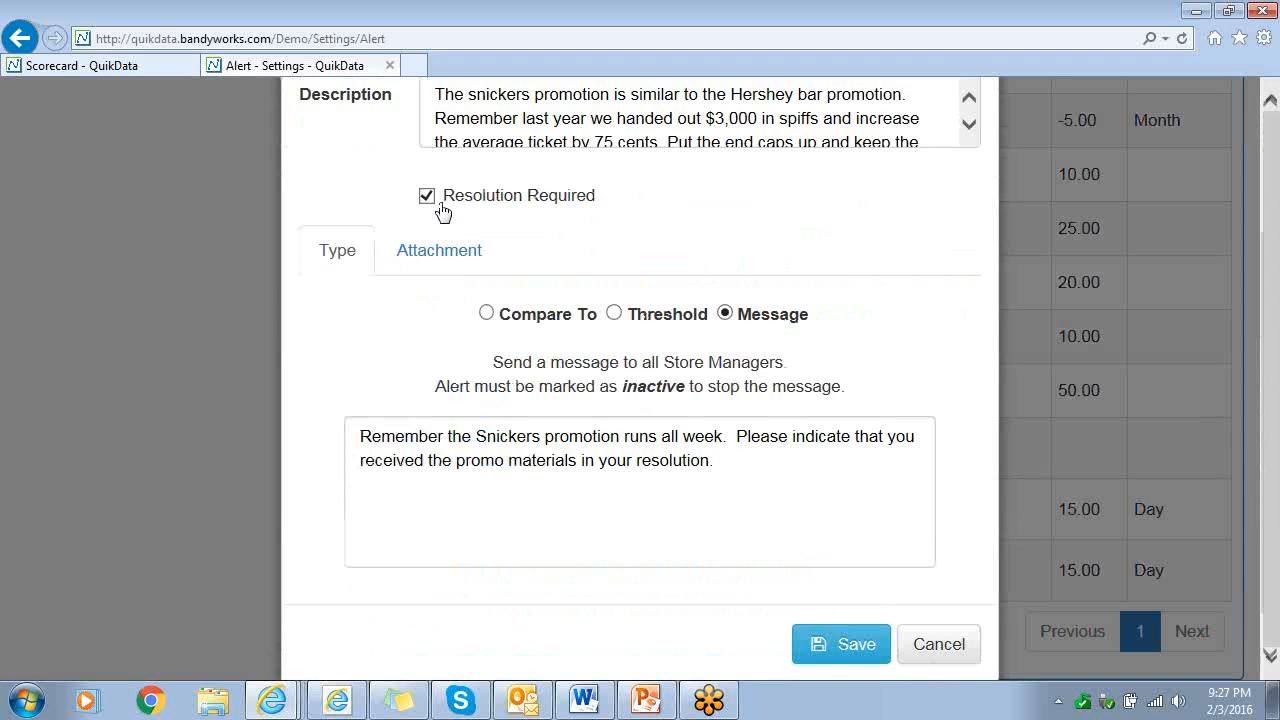
left_click(852, 644)
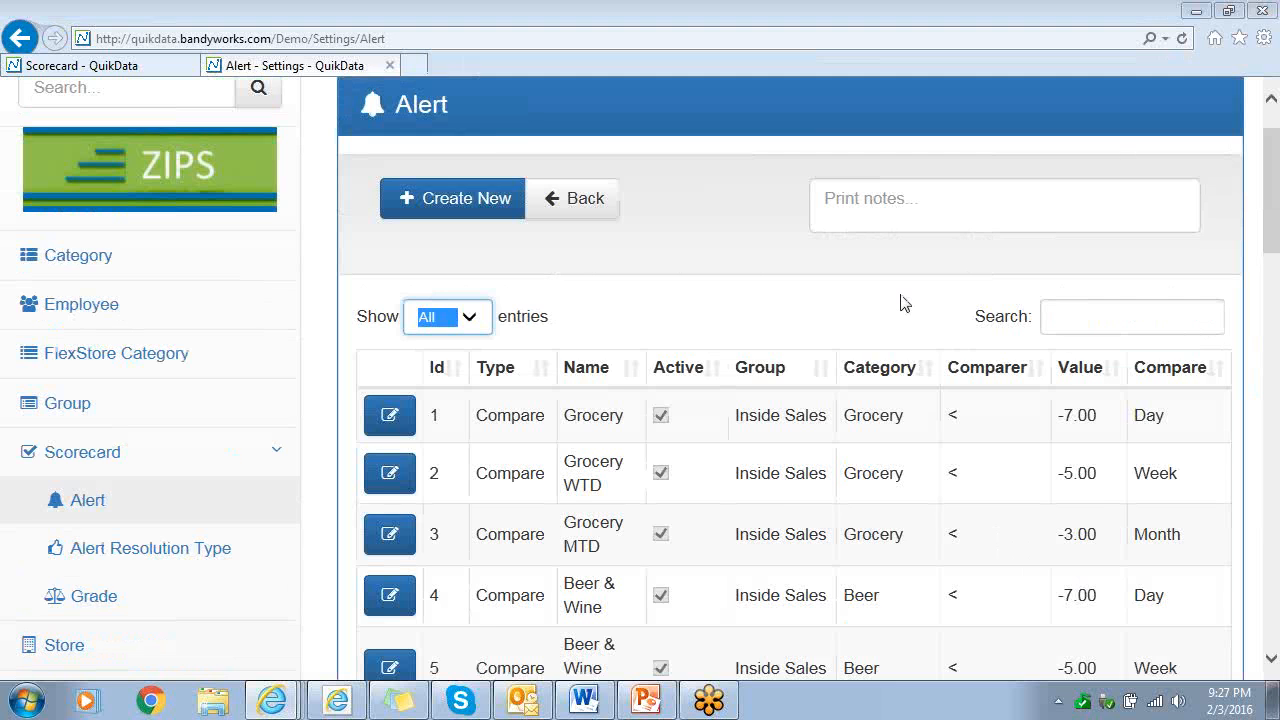
Examine the comparison values of the inside sales alerts in the list, highlighting the Lottery WTD value.
scroll(910, 350, "down", 5)
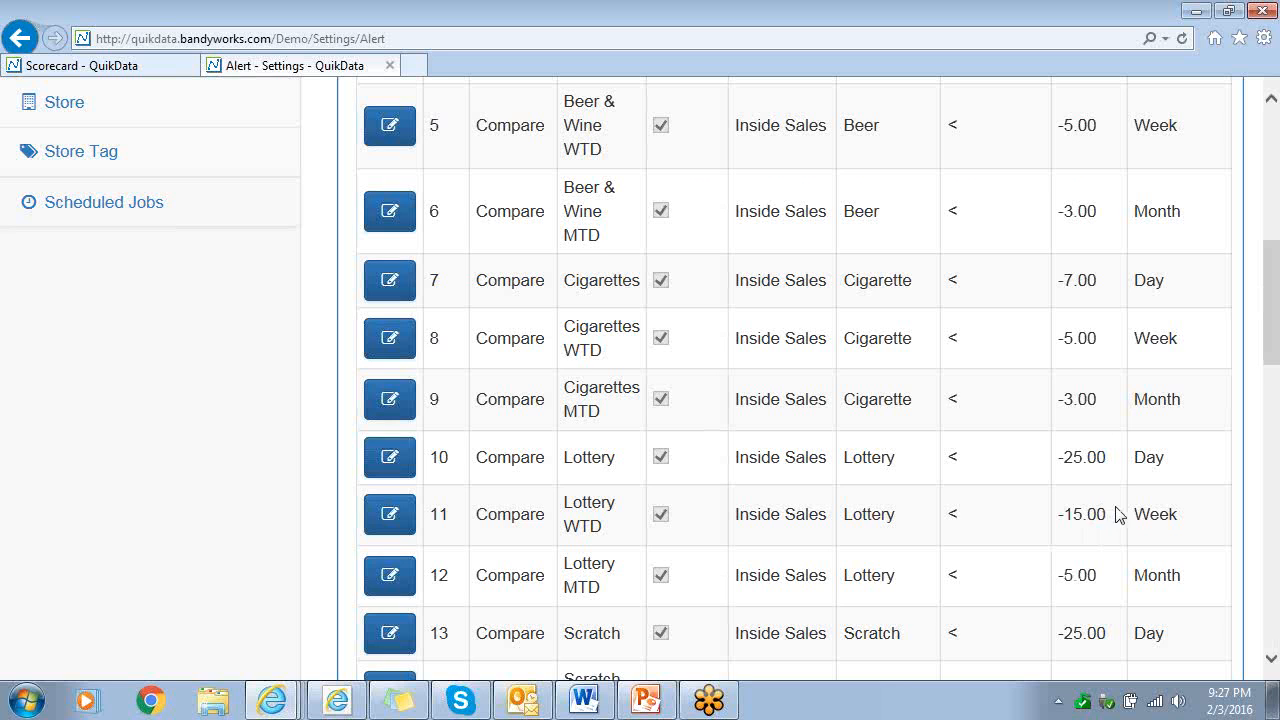
double_click(1057, 524)
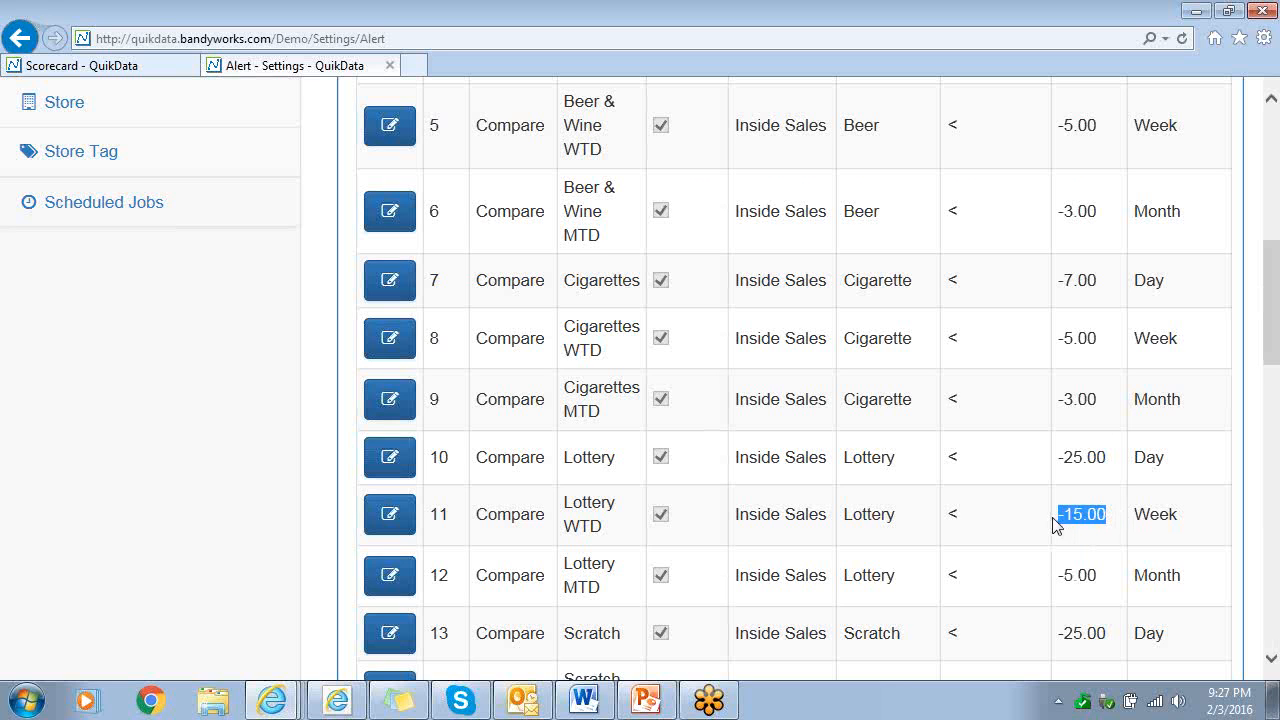